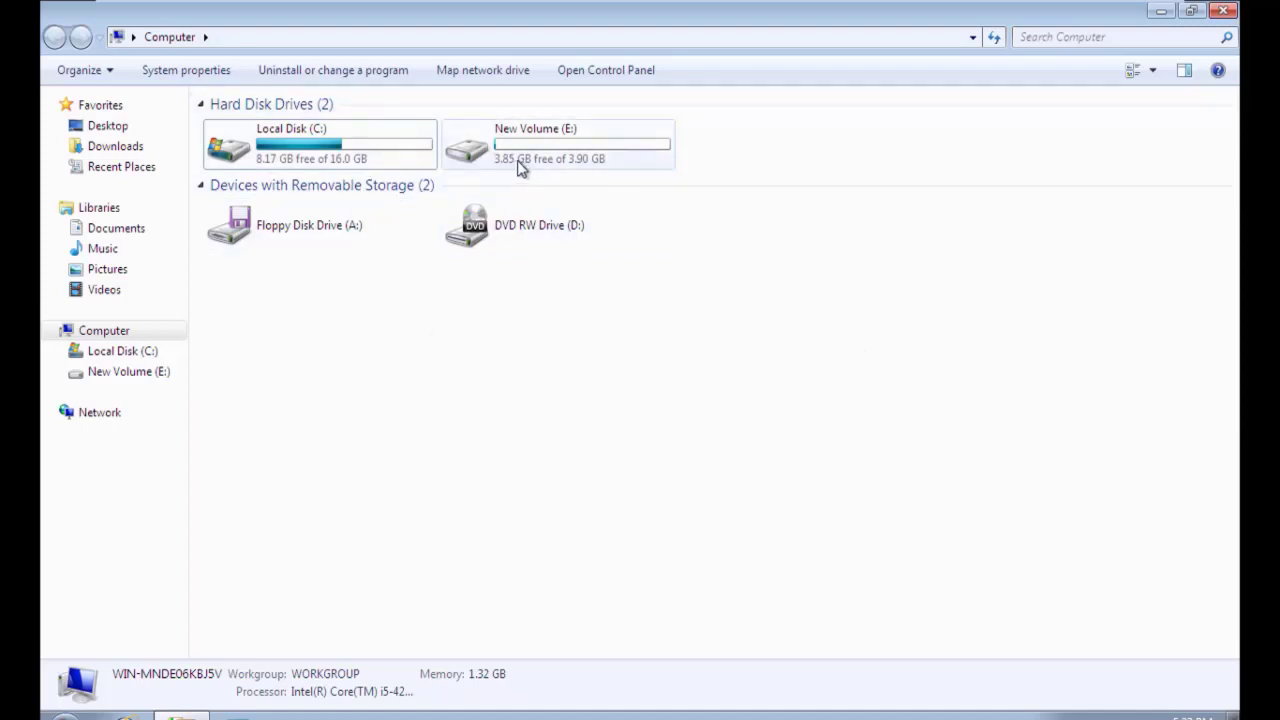
Close the Computer window and open Computer Management through the Computer shortcut on the desktop
mouse_move(507, 178)
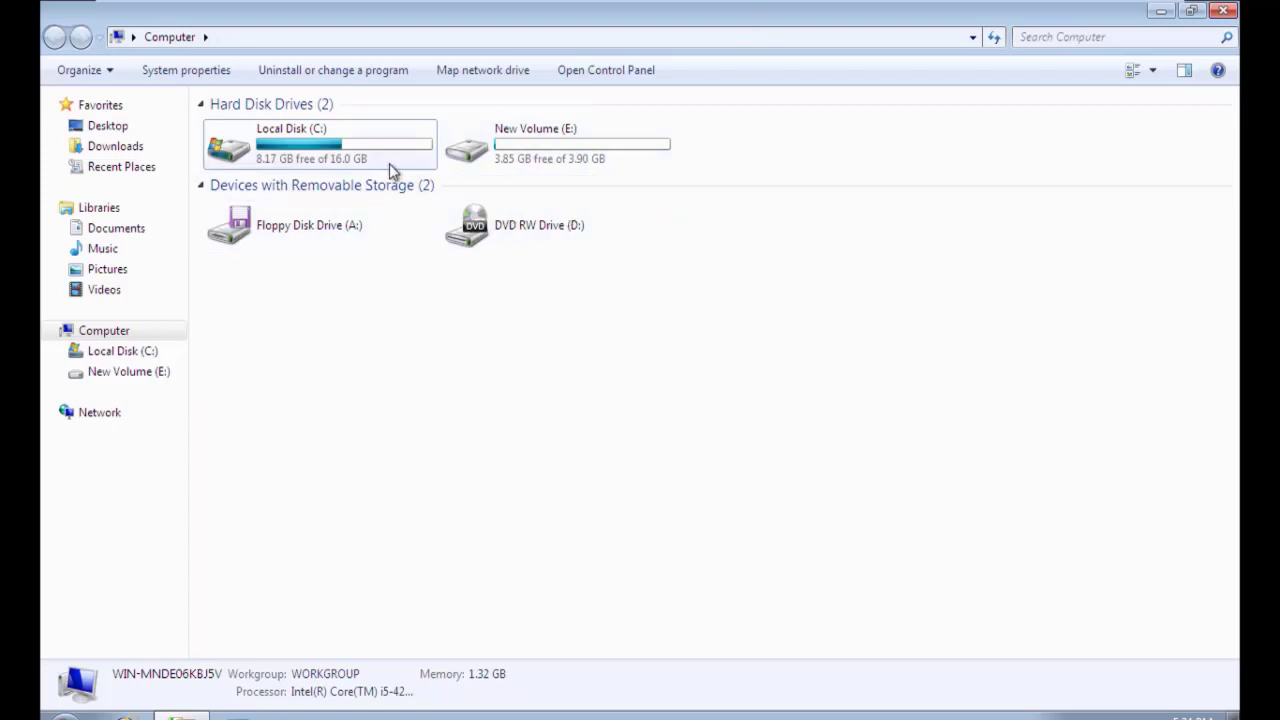
click(1223, 10)
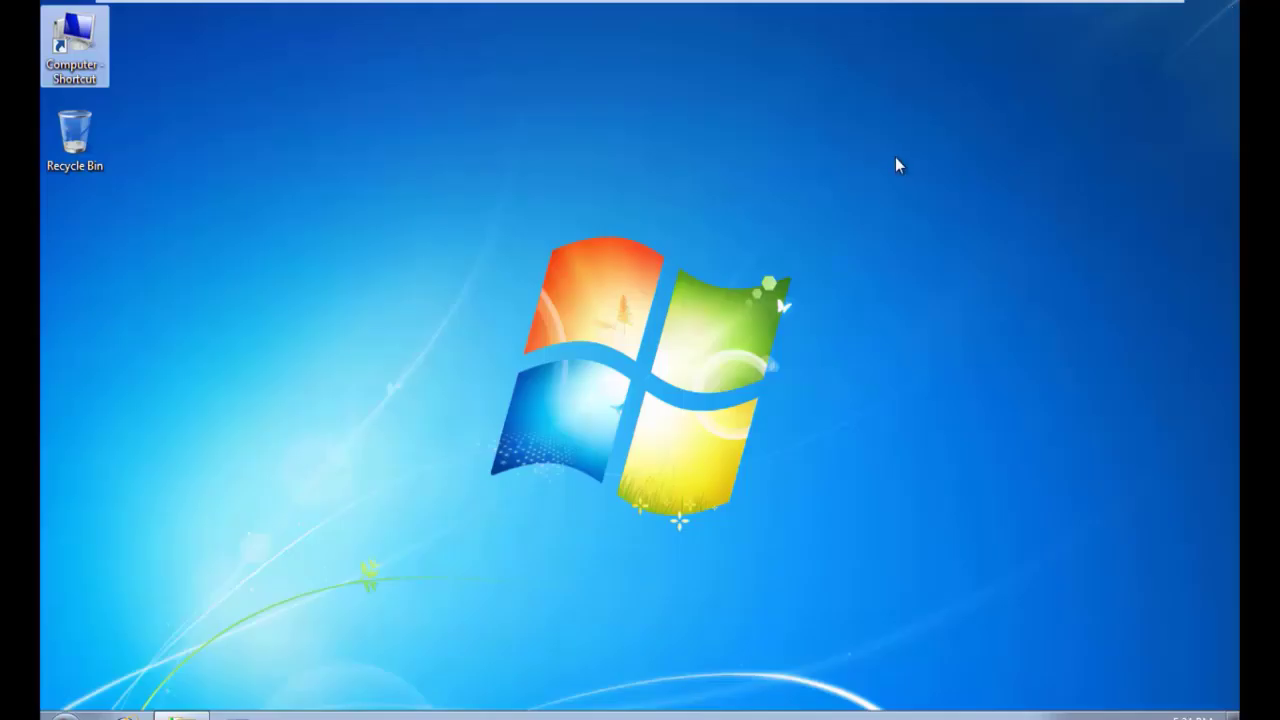
right_click(80, 38)
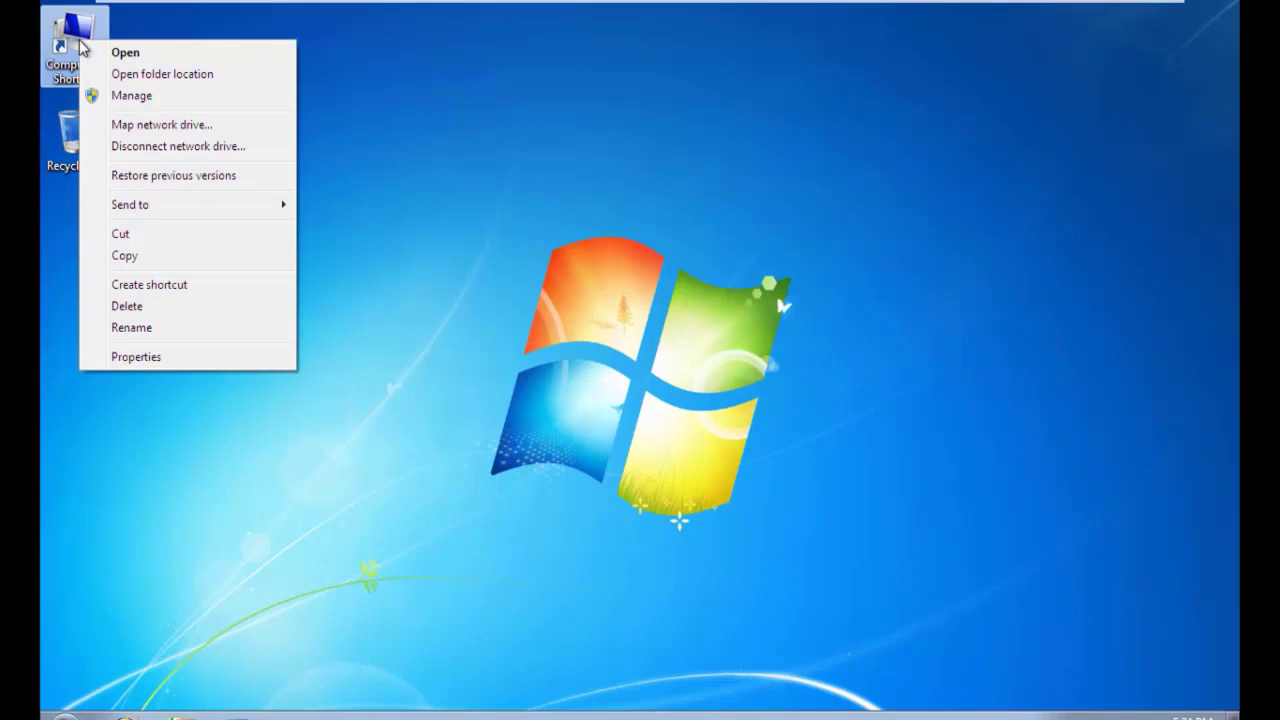
click(134, 96)
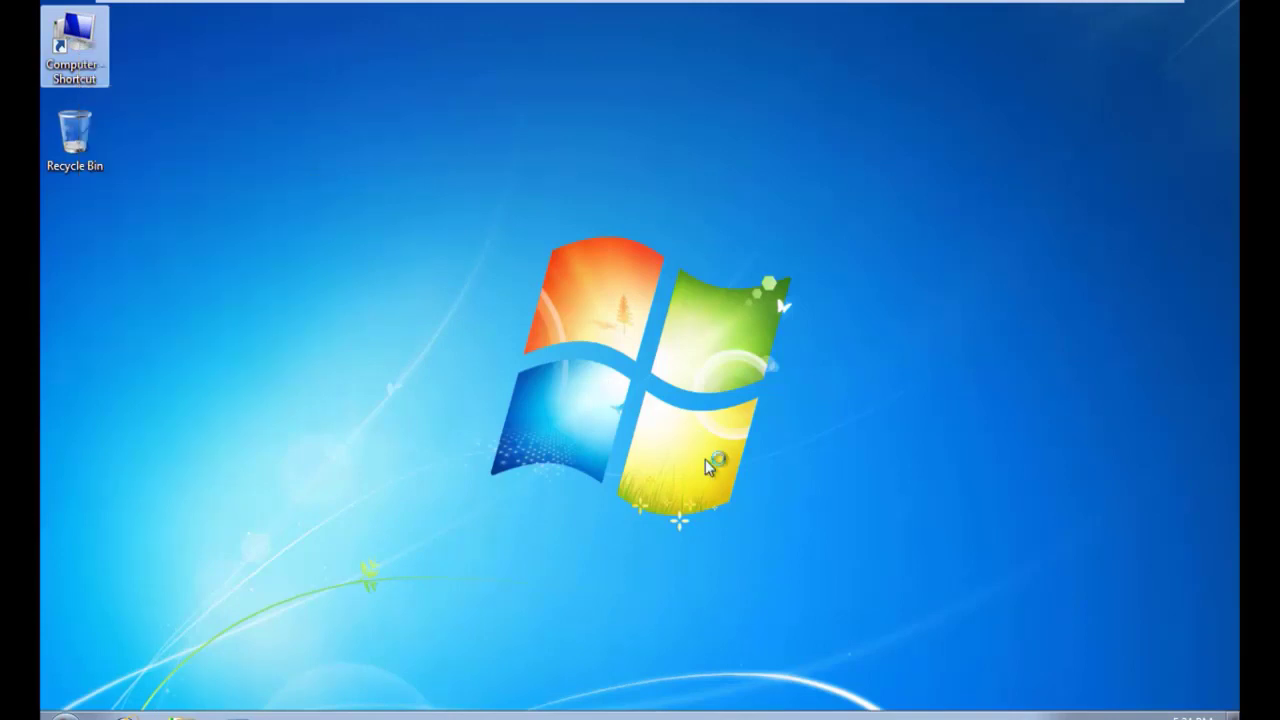
Launch Disk Management by running the command diskmgmt.msc
key(super+r)
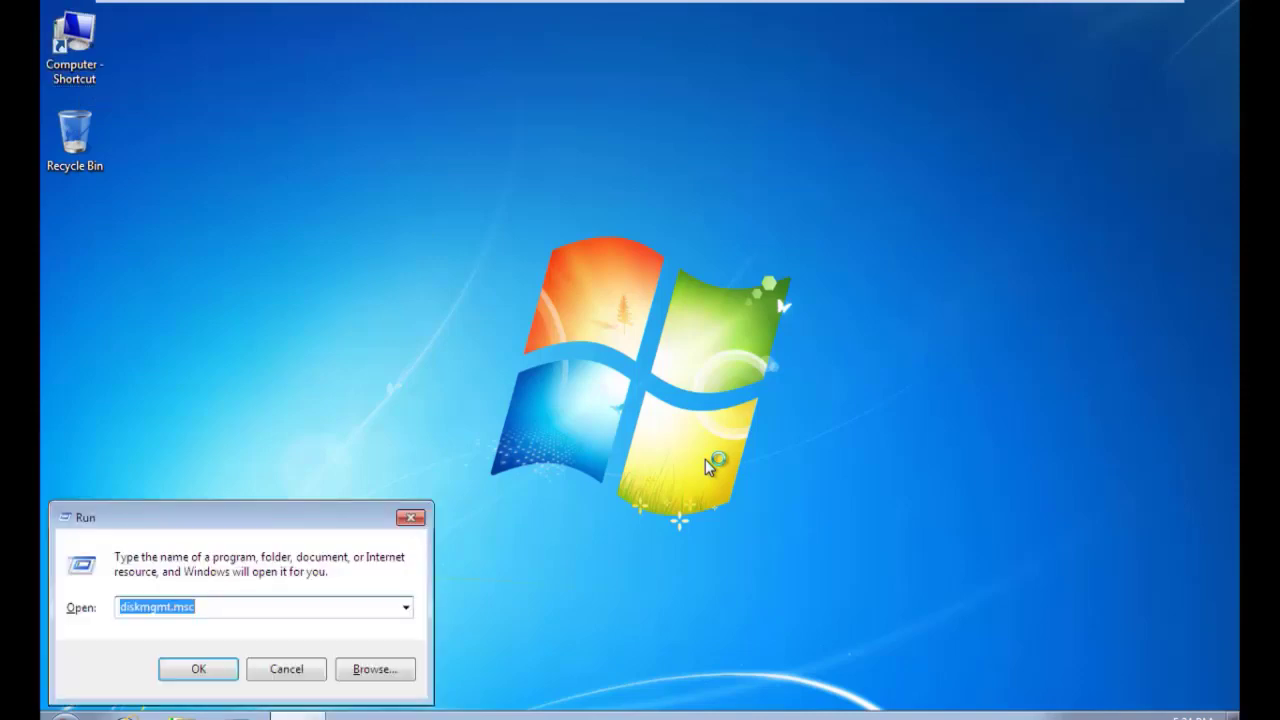
text(disk)
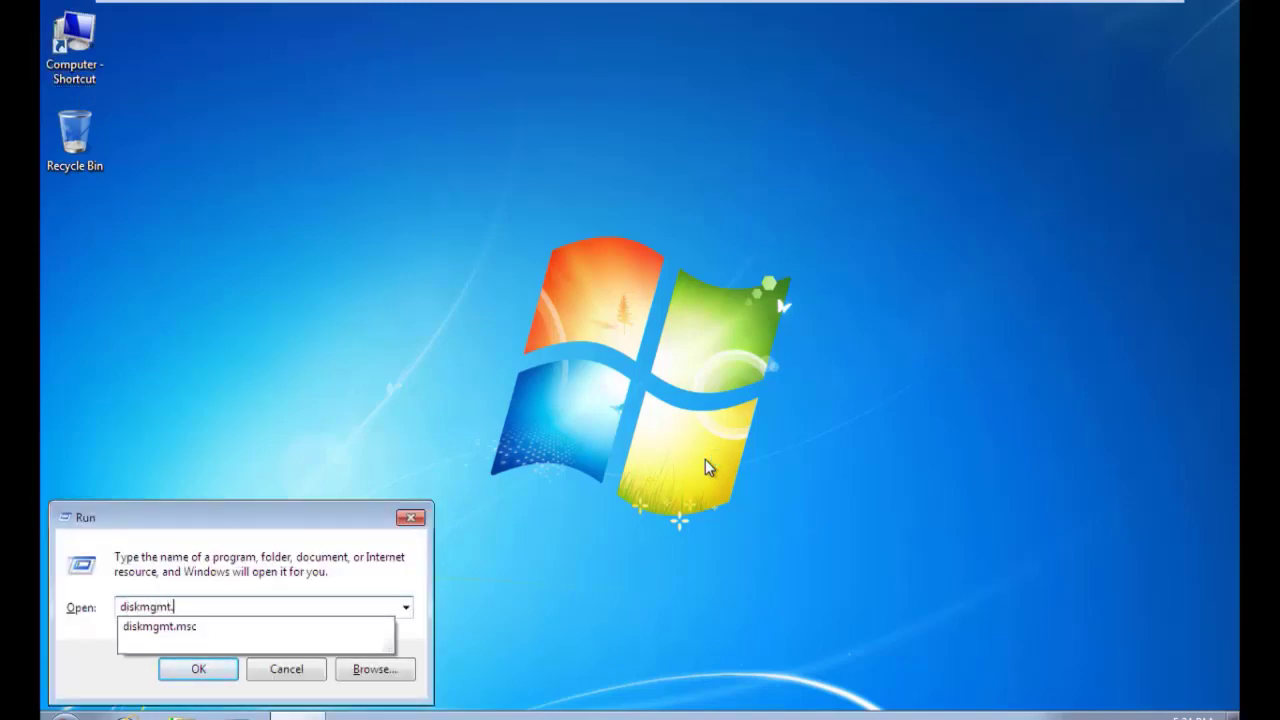
text(gmt.msc)
key(Return)
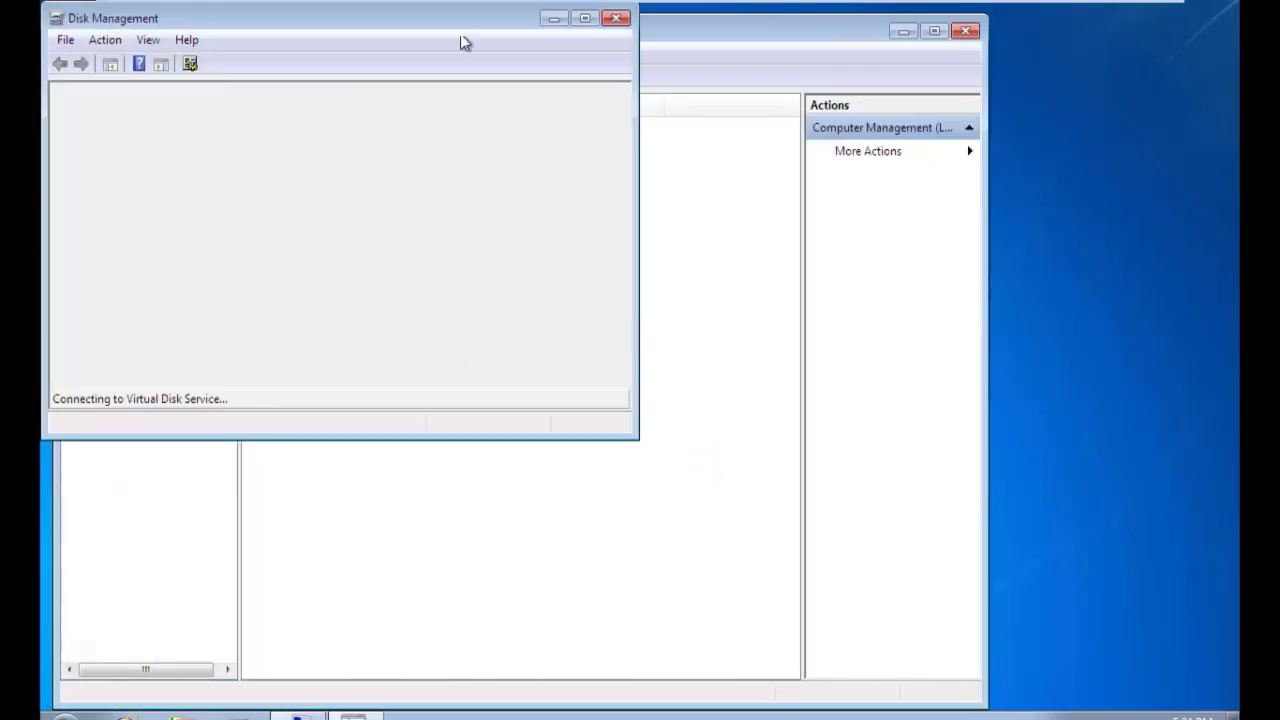
Minimize the standalone Disk Management window and view Disk Management inside Computer Management, closing that console when done
drag(440, 28, 994, 234)
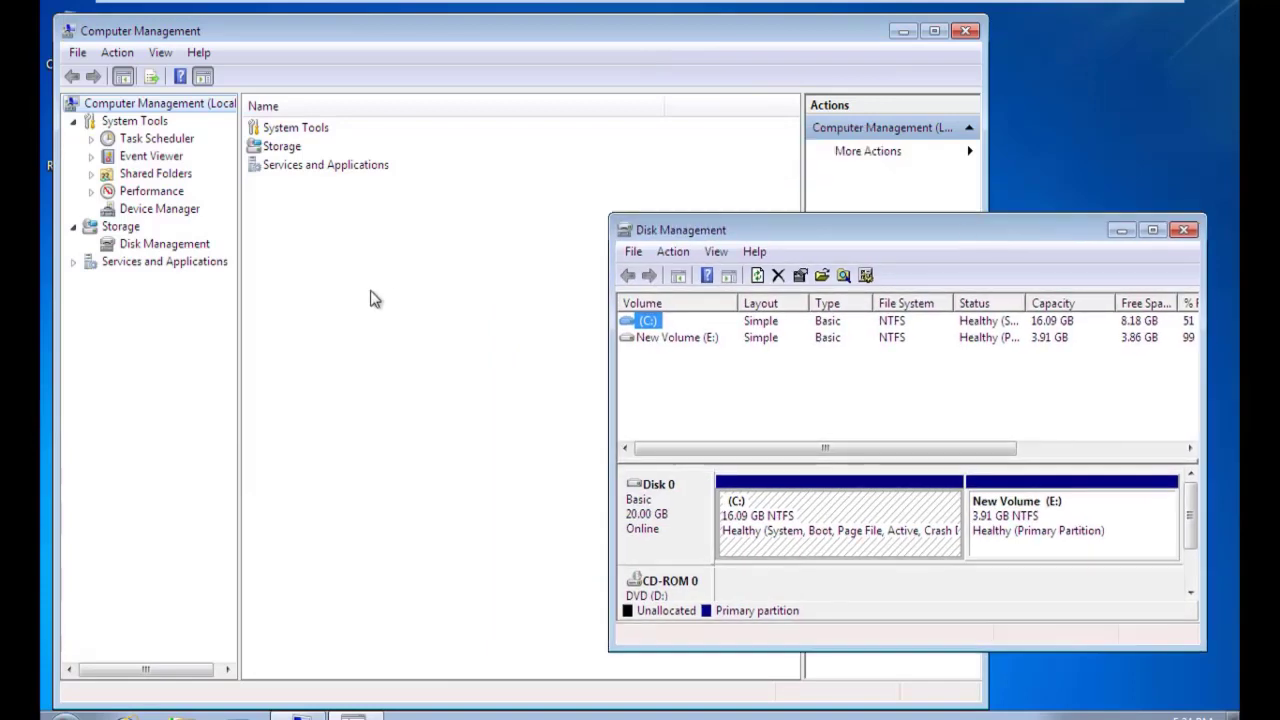
click(1124, 232)
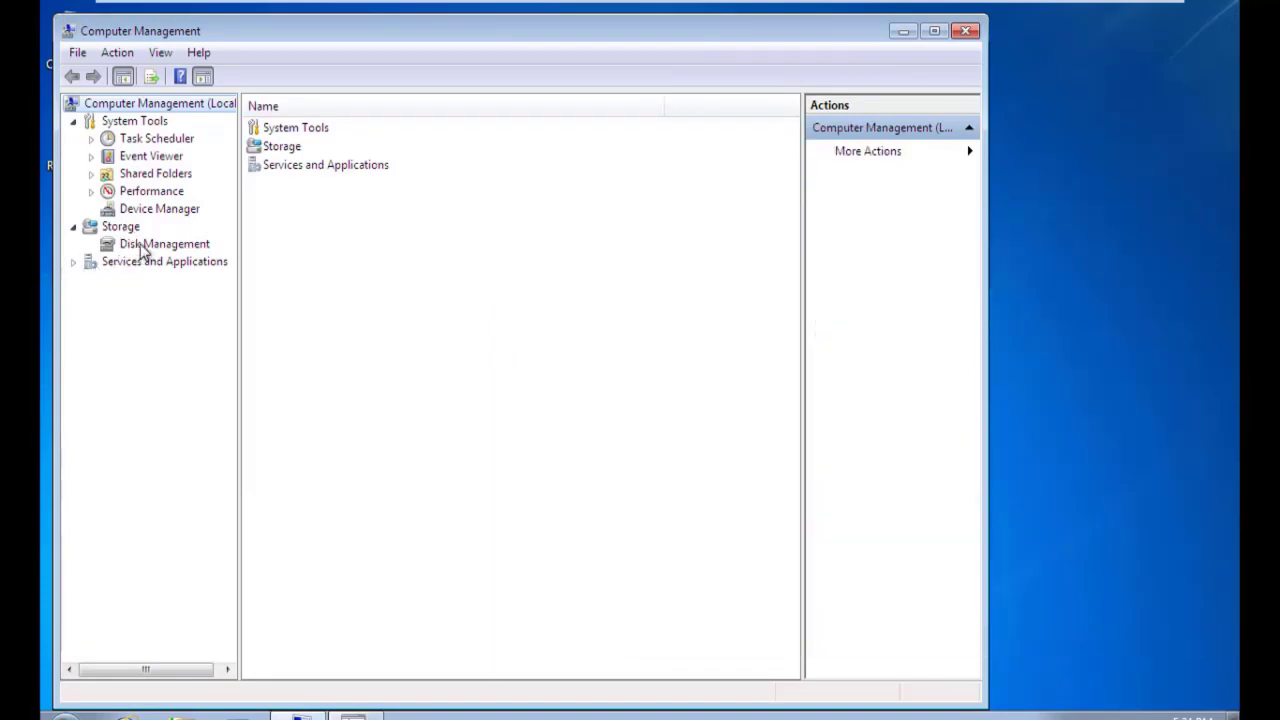
click(145, 245)
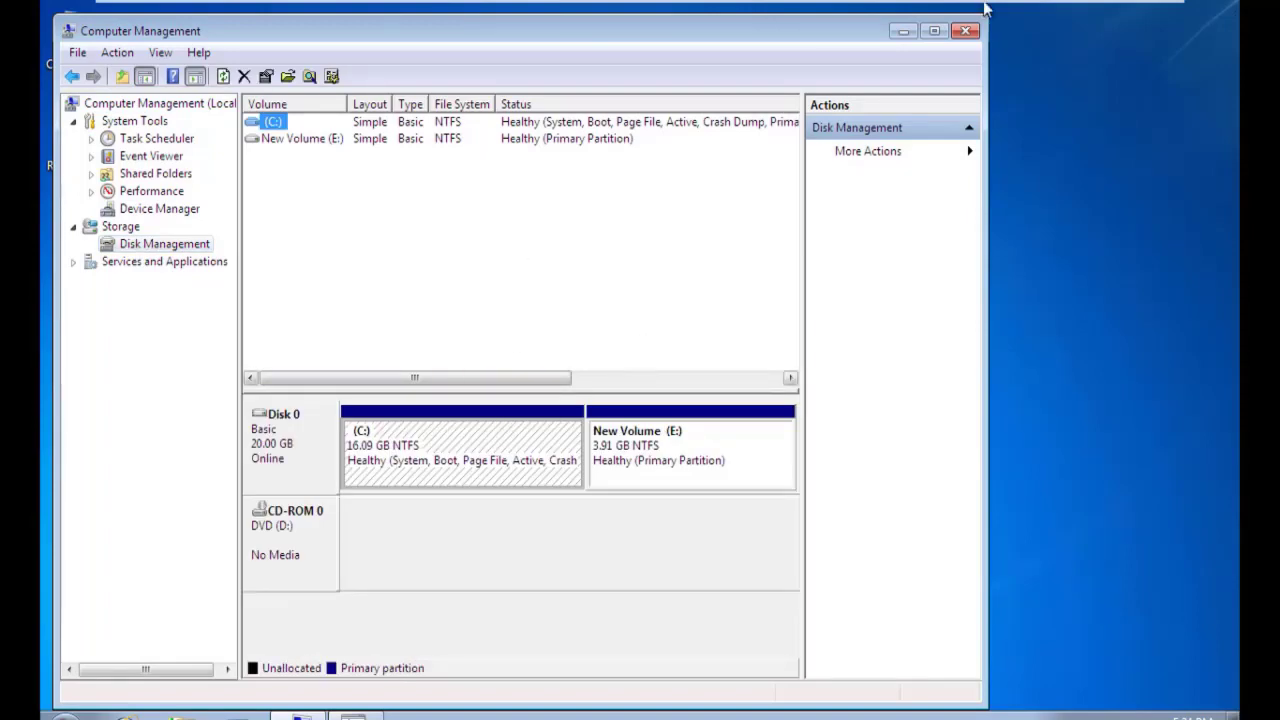
click(965, 33)
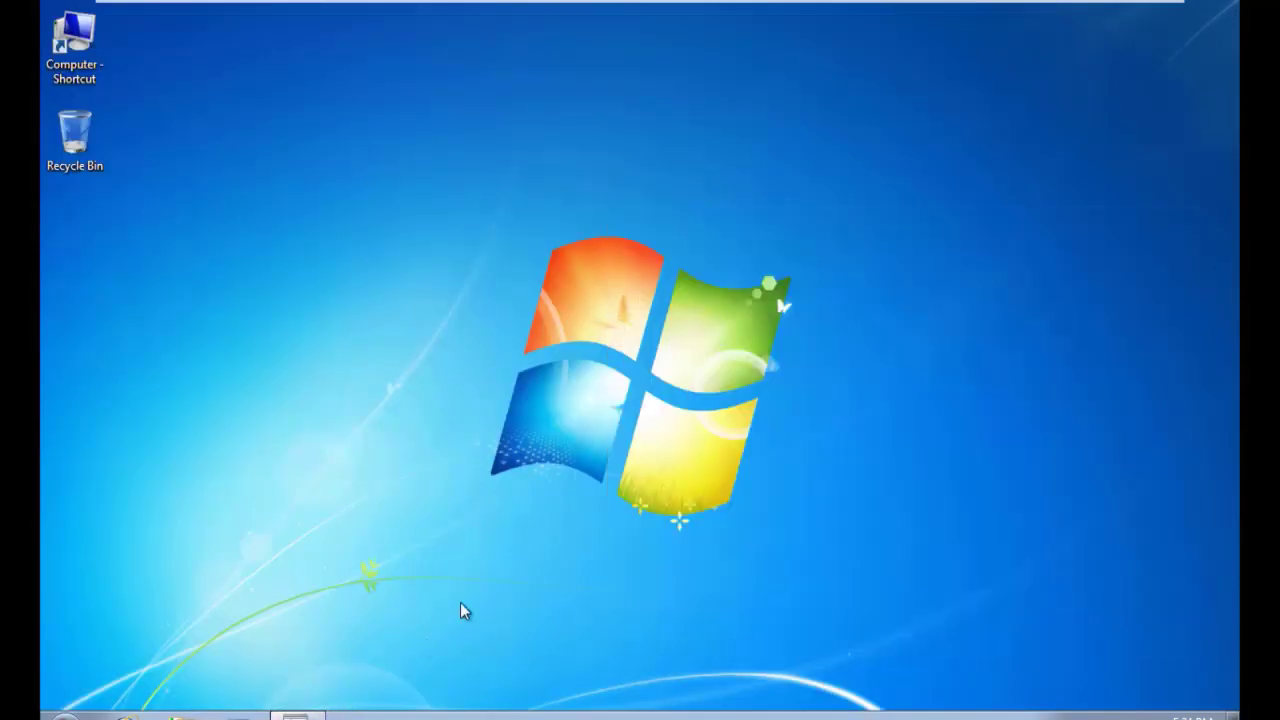
Search the computer for "partition", open "Create and format hard disk partitions", and close the second Disk Management window
key(super)
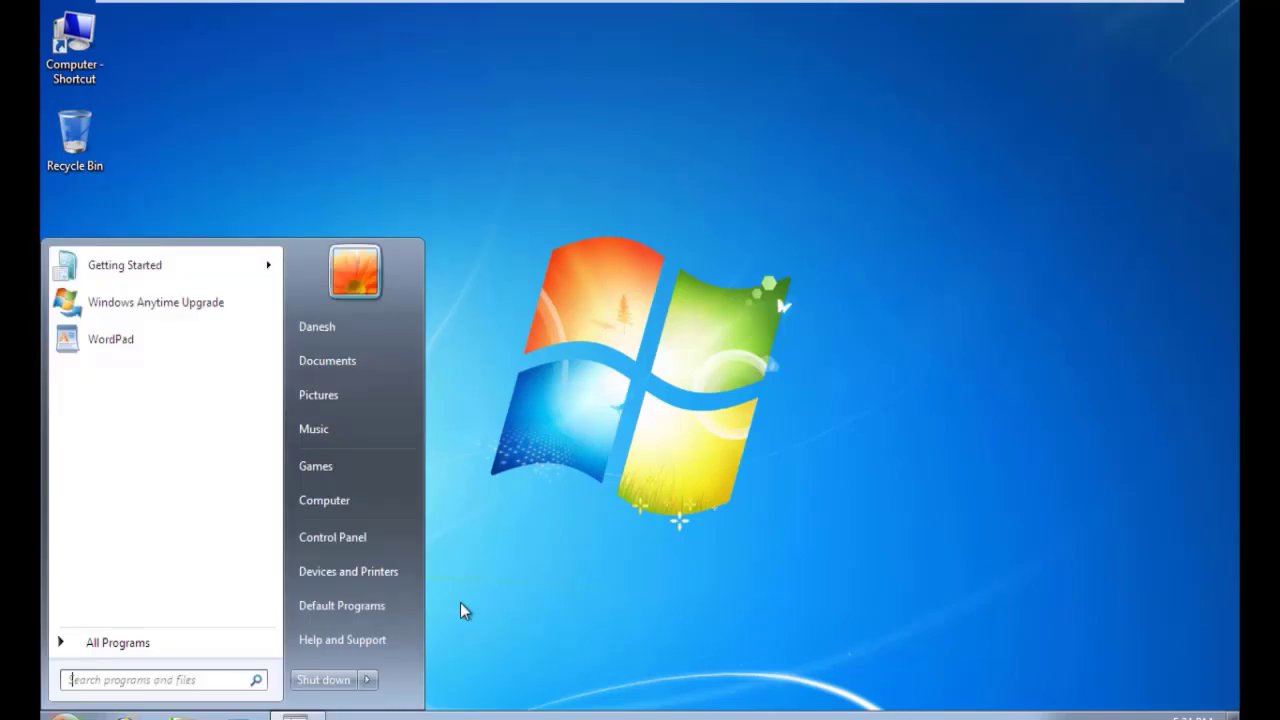
text(partion)
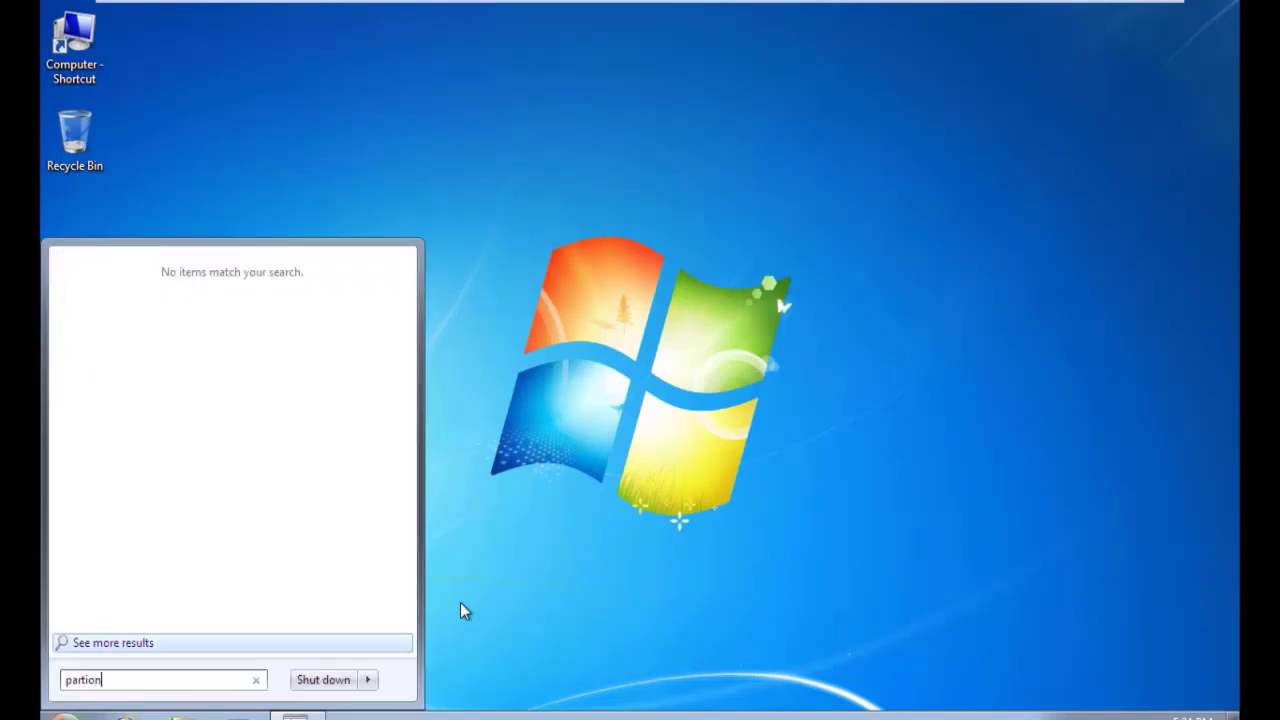
key(BackSpace)
key(BackSpace)
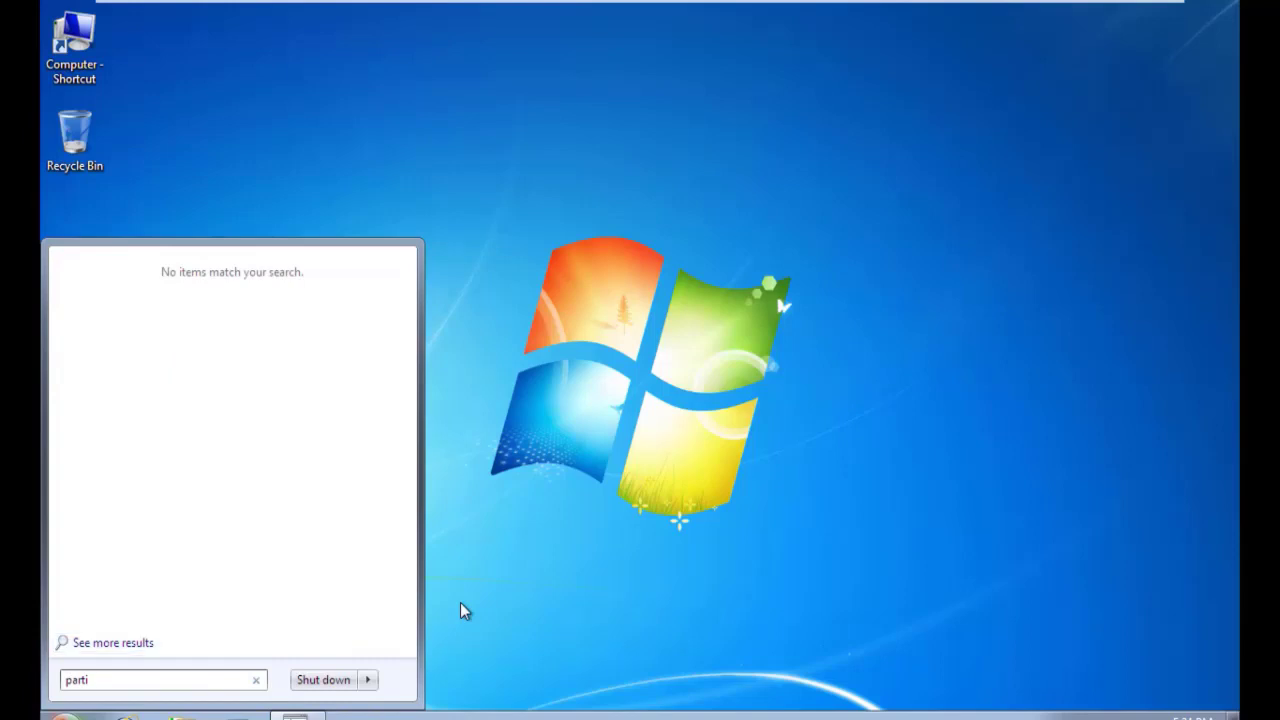
key(BackSpace)
key(BackSpace)
text(pa)
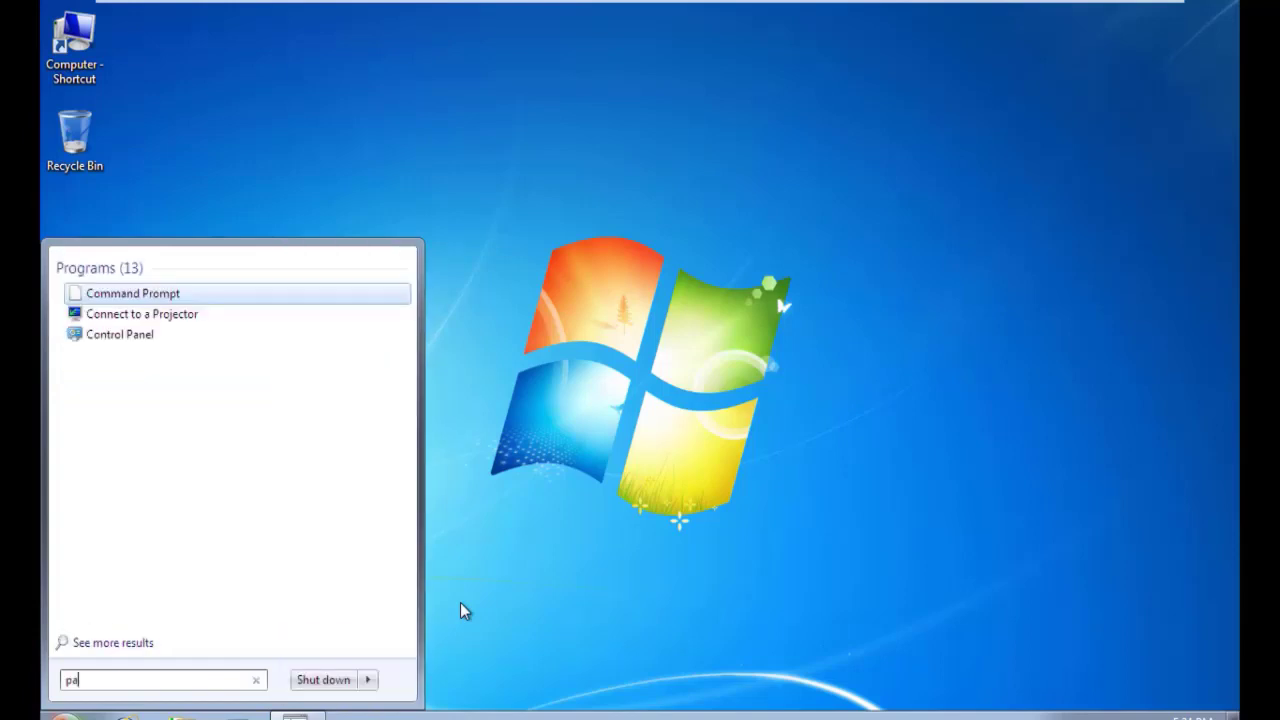
text(rtio)
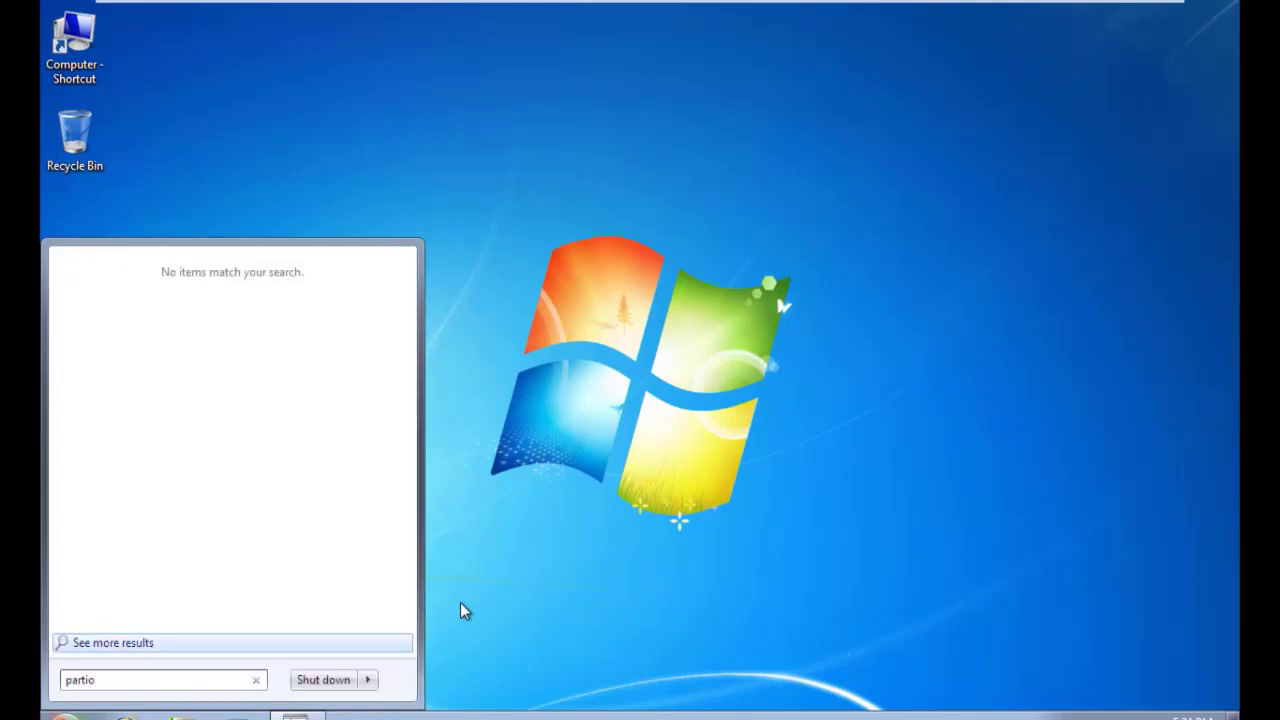
key(BackSpace)
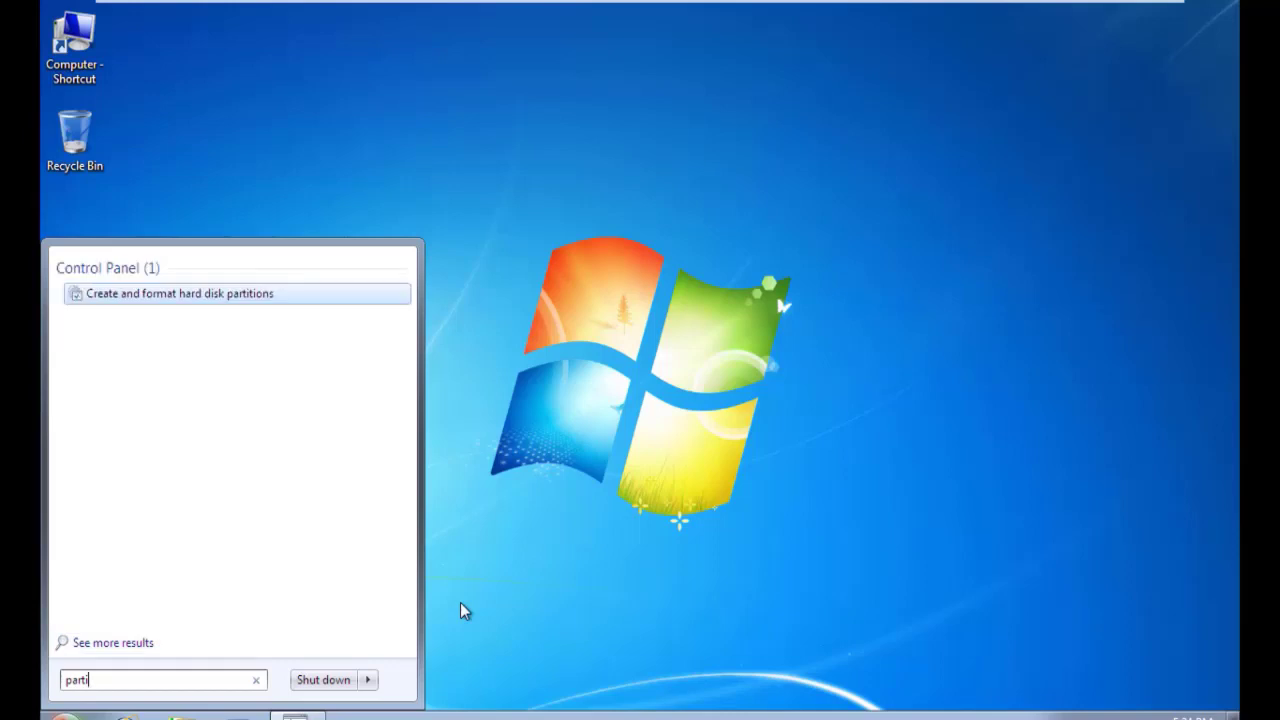
text(tion)
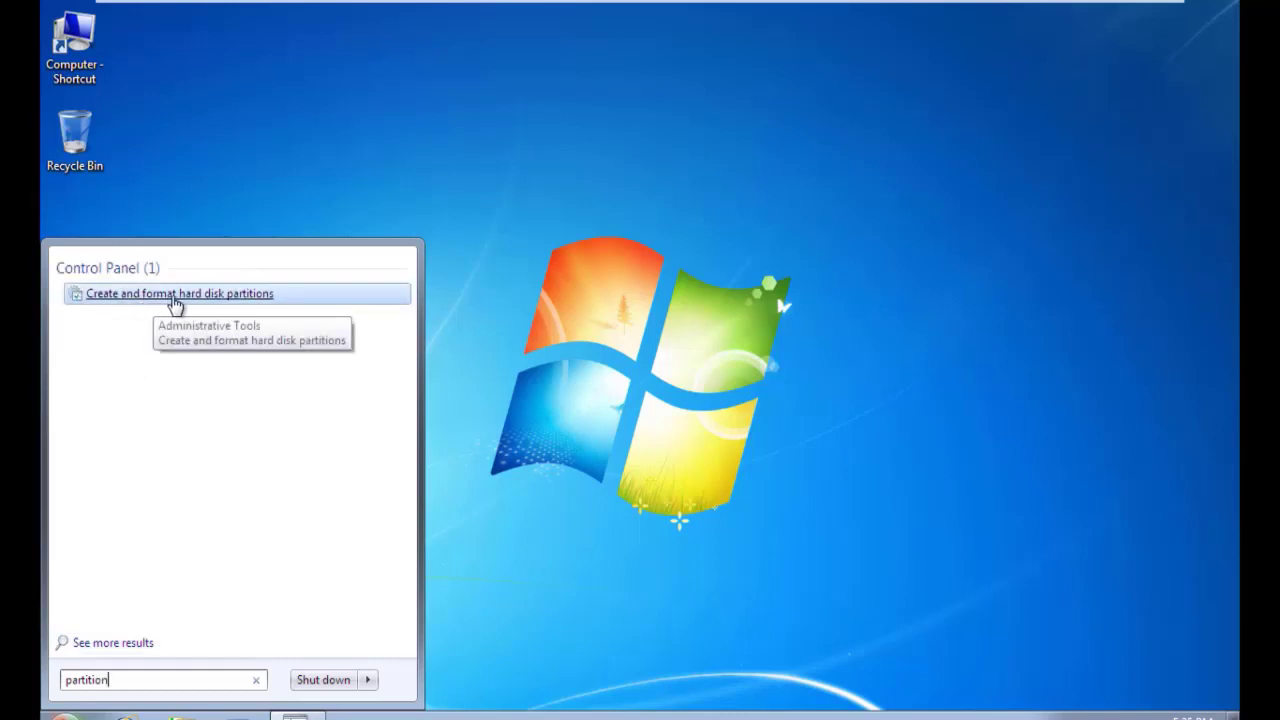
click(177, 294)
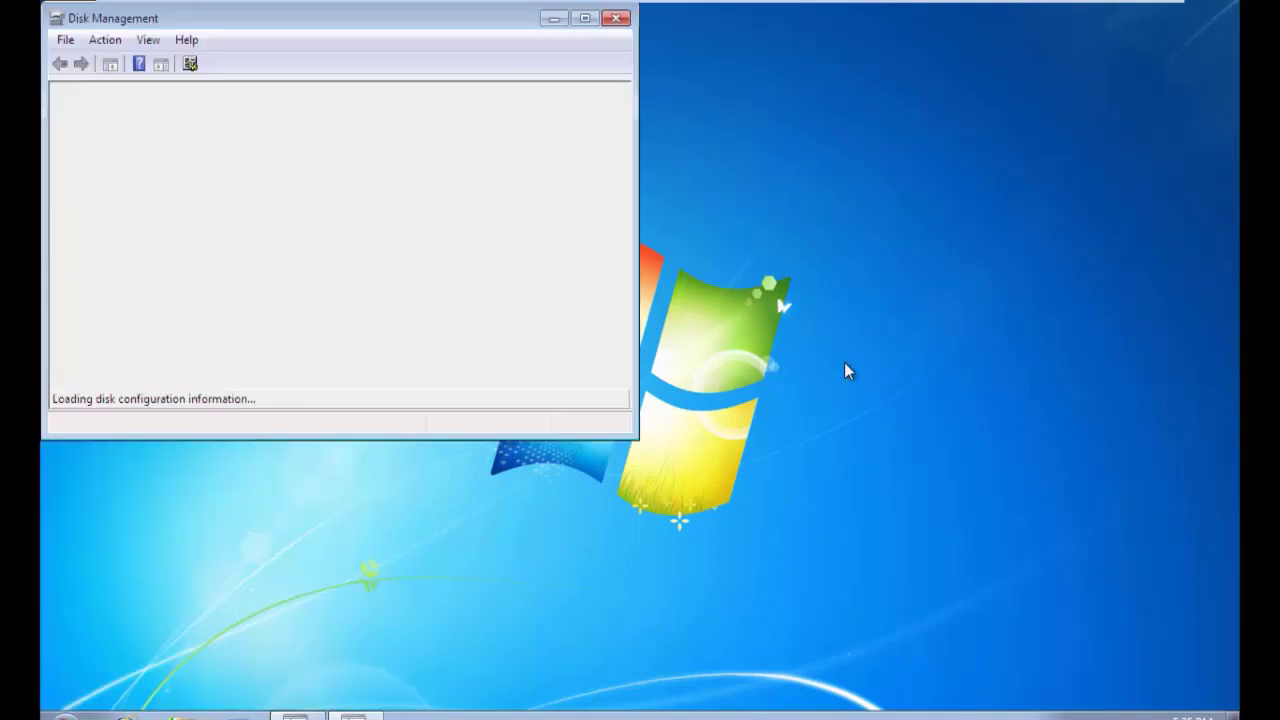
click(616, 18)
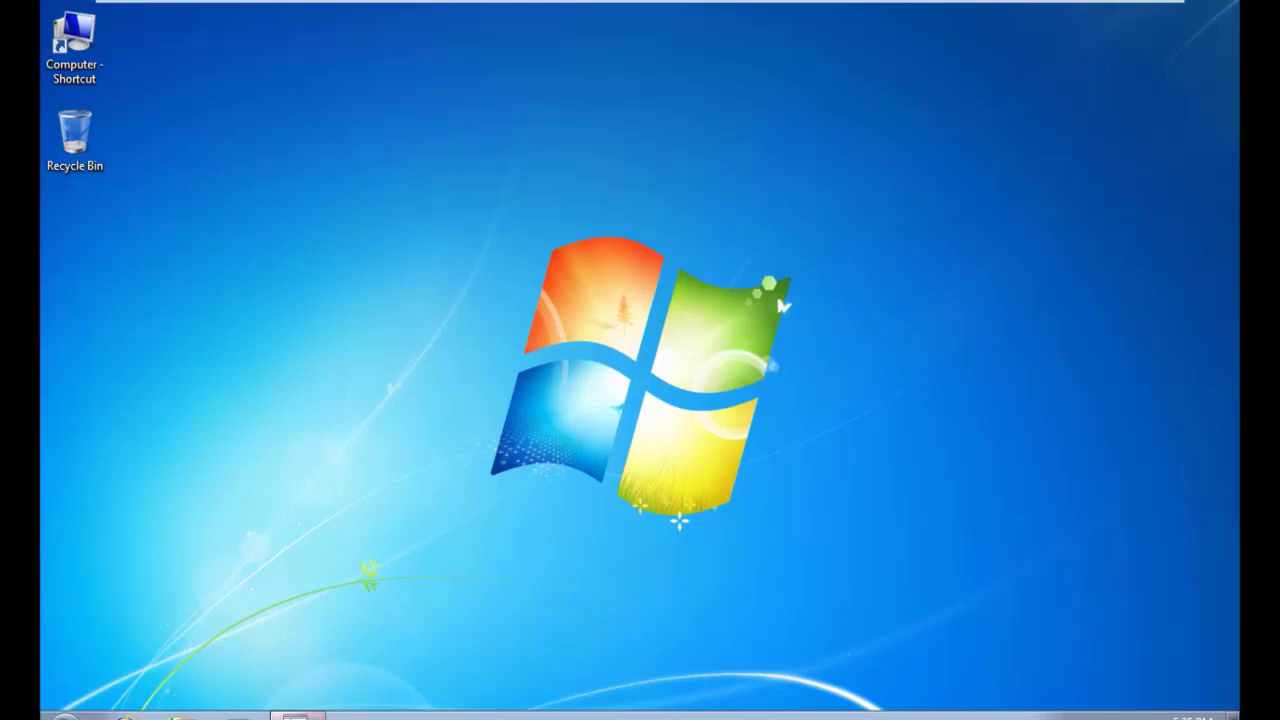
Restore and maximize the Disk Management window, and check which actions are offered for the C: volume
click(297, 716)
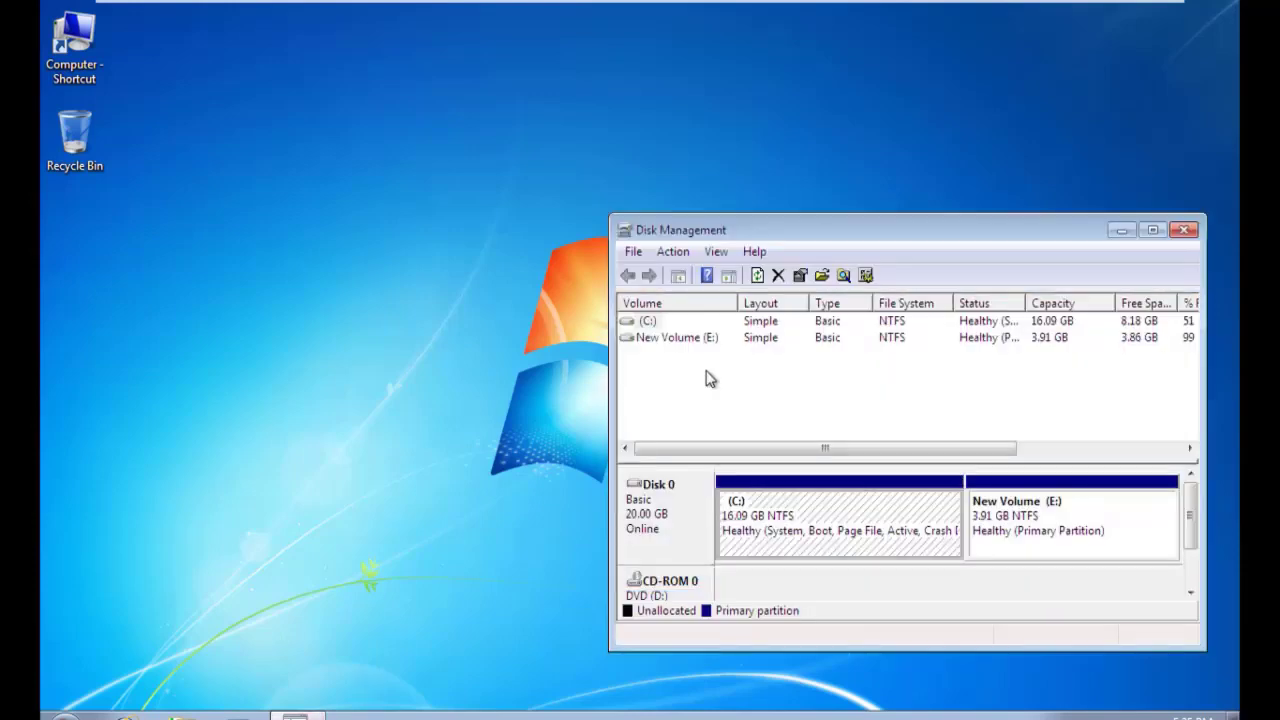
click(1152, 229)
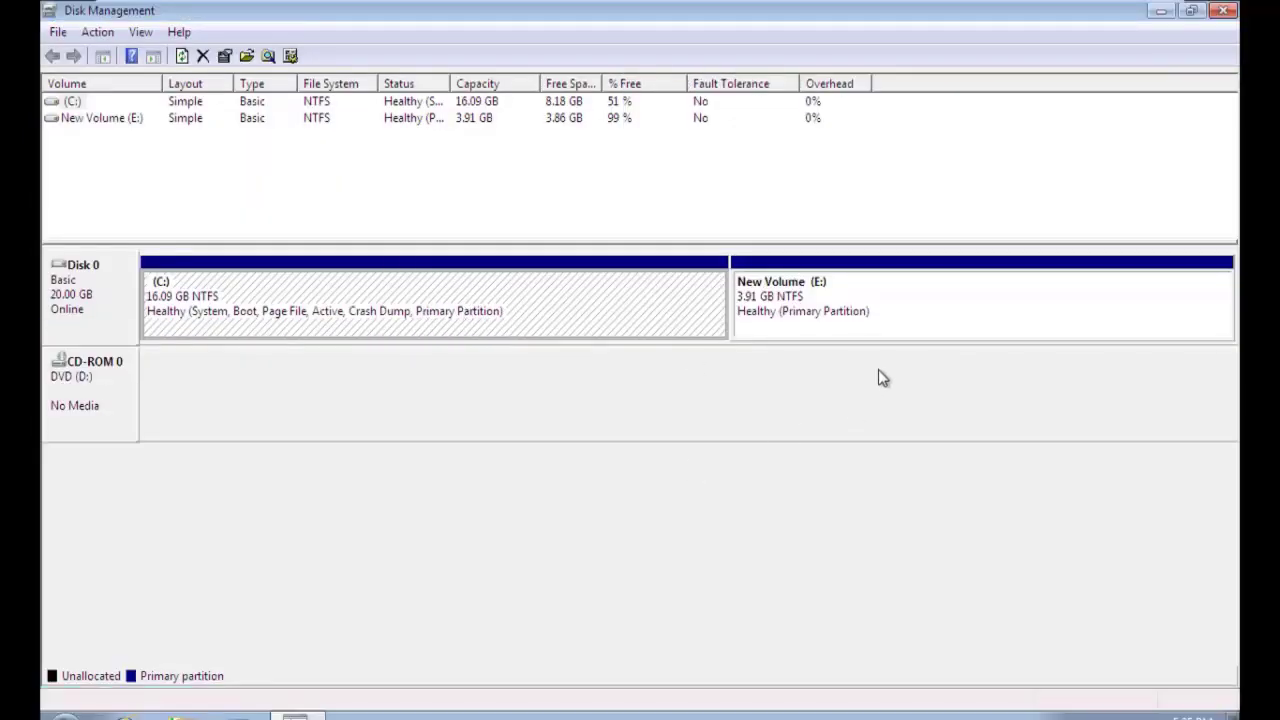
right_click(423, 290)
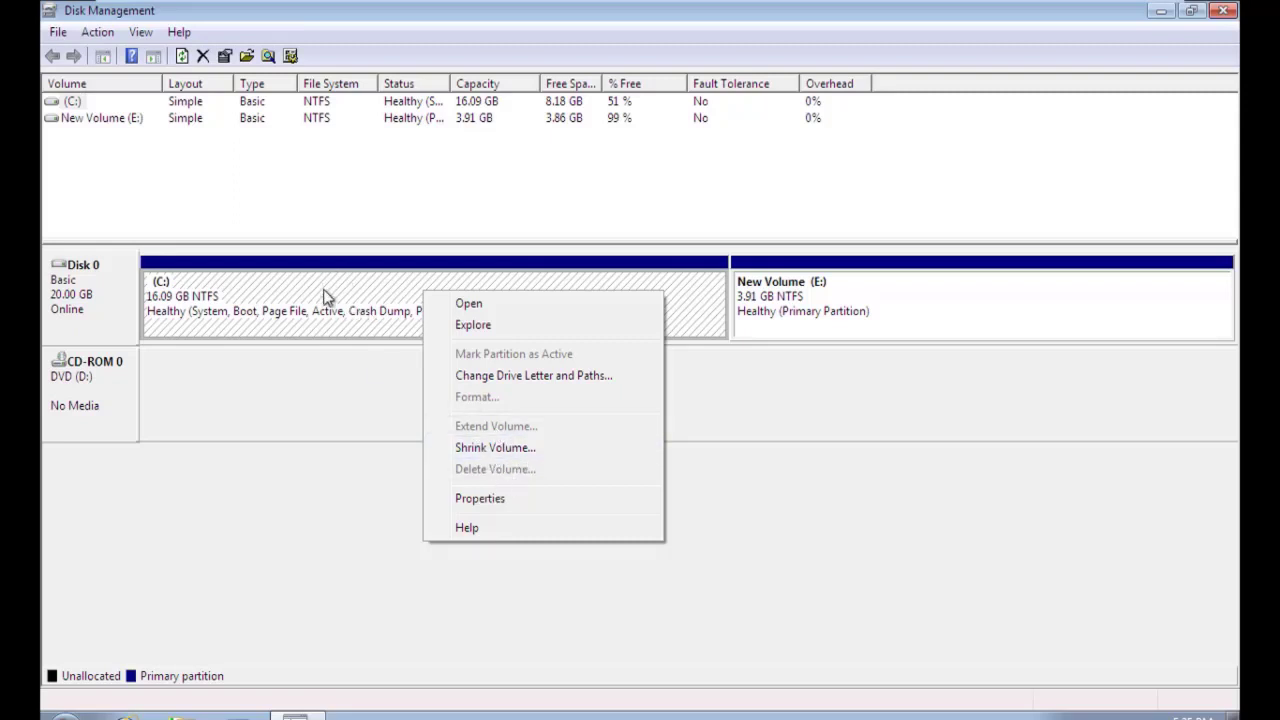
Delete the New Volume (E:) partition on Disk 0 and confirm the deletion
click(843, 296)
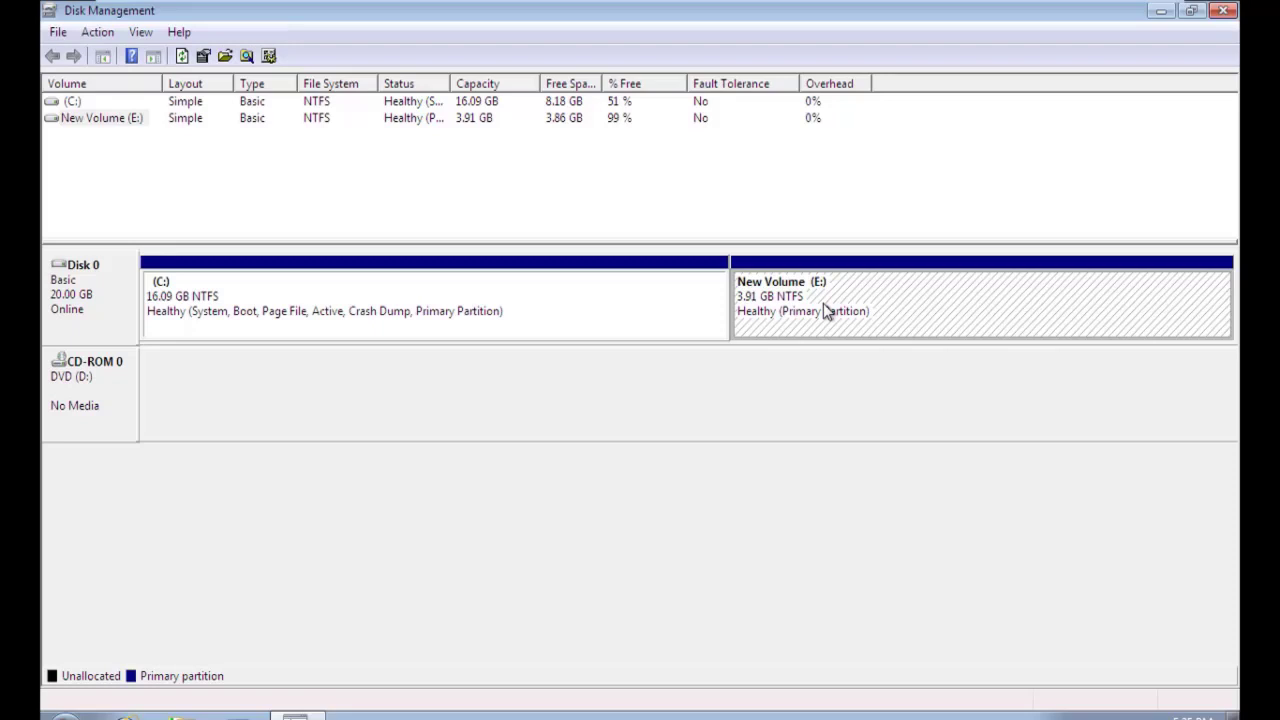
right_click(817, 302)
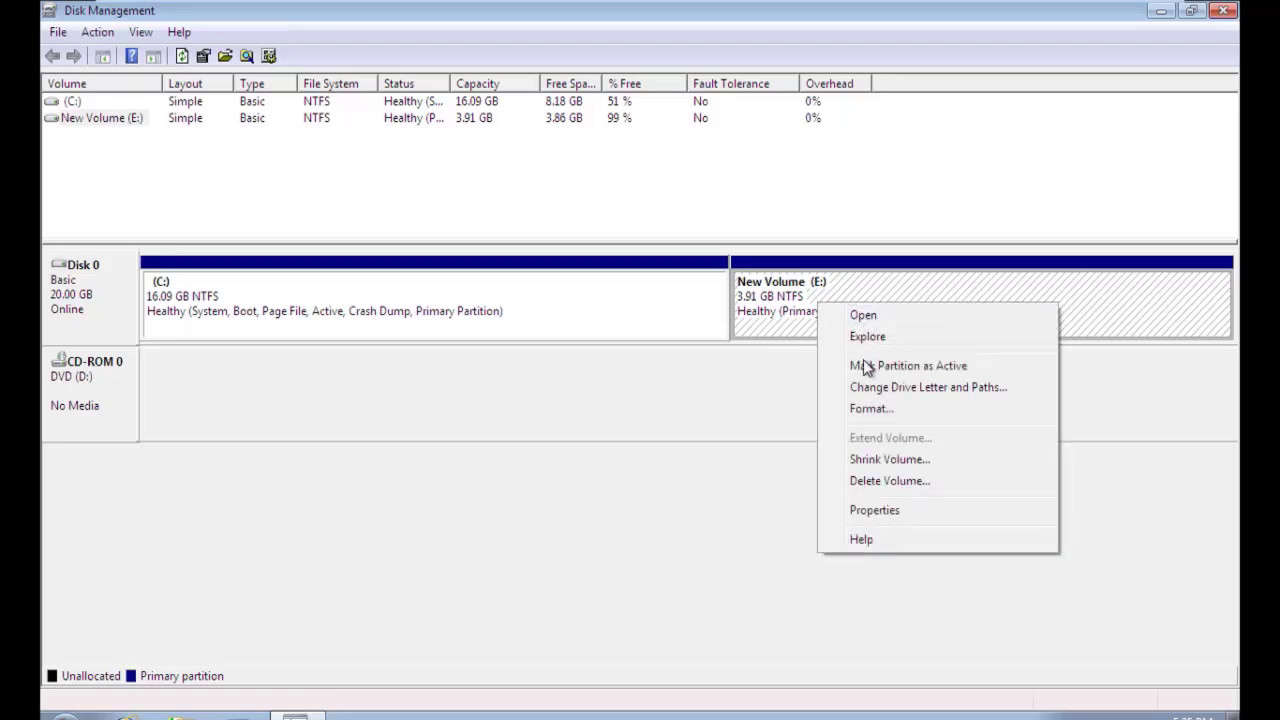
click(877, 482)
click(729, 440)
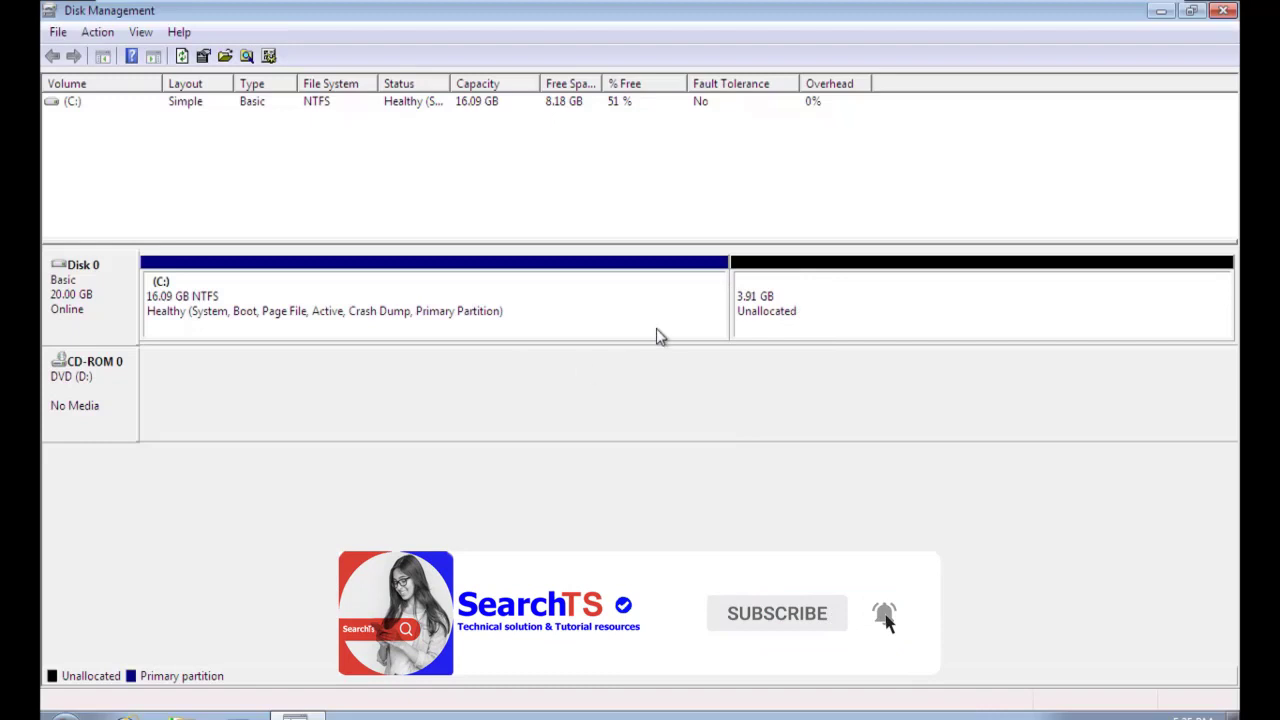
Minimize Disk Management and open Computer to check the list of drives
right_click(783, 309)
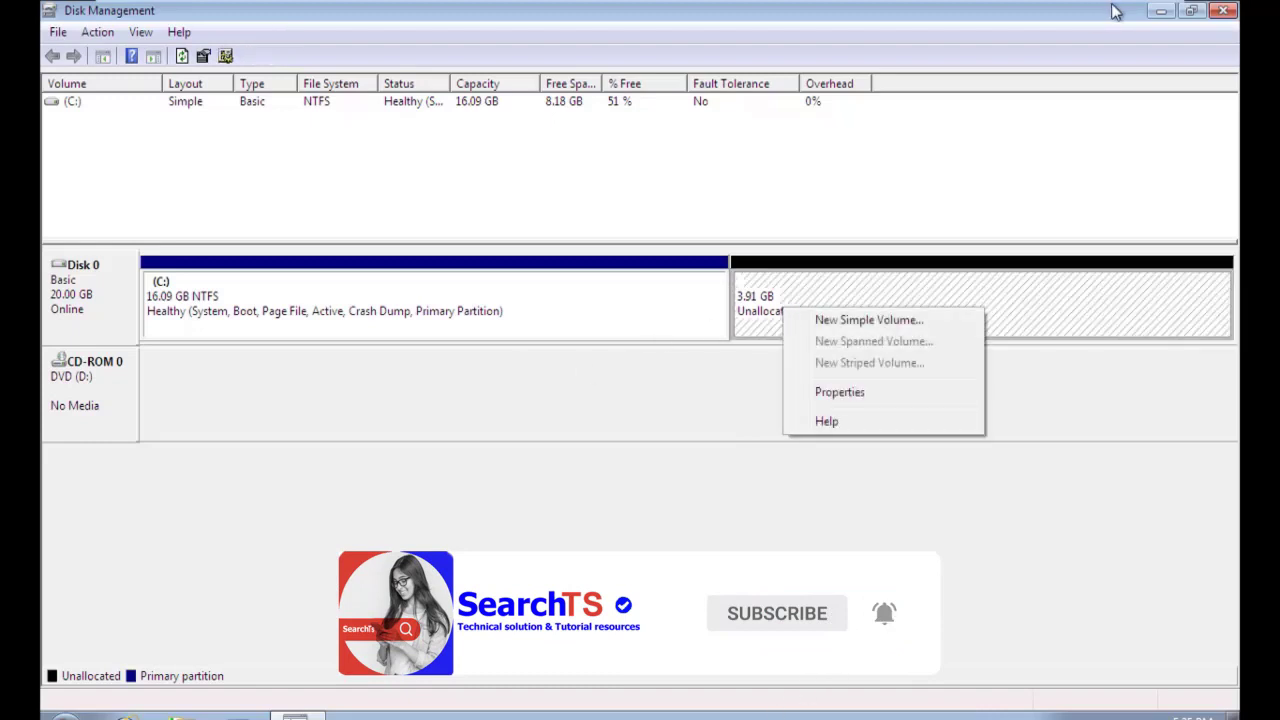
click(1160, 11)
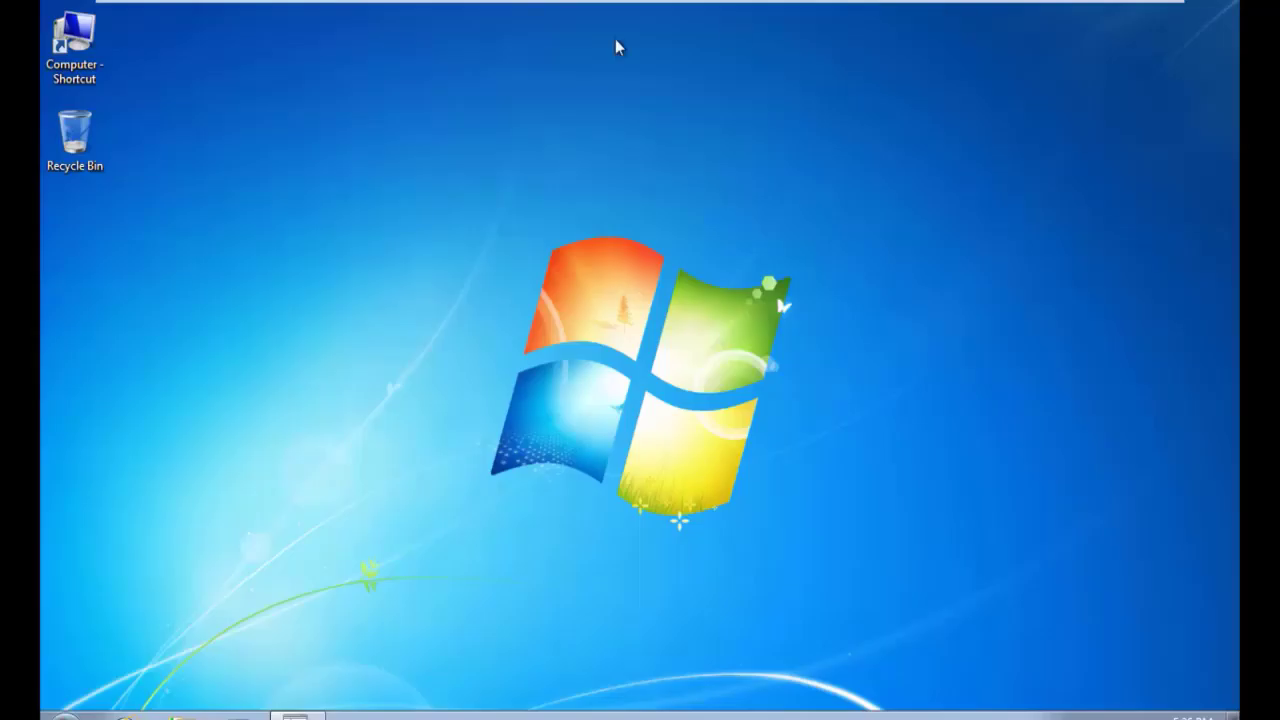
double_click(86, 20)
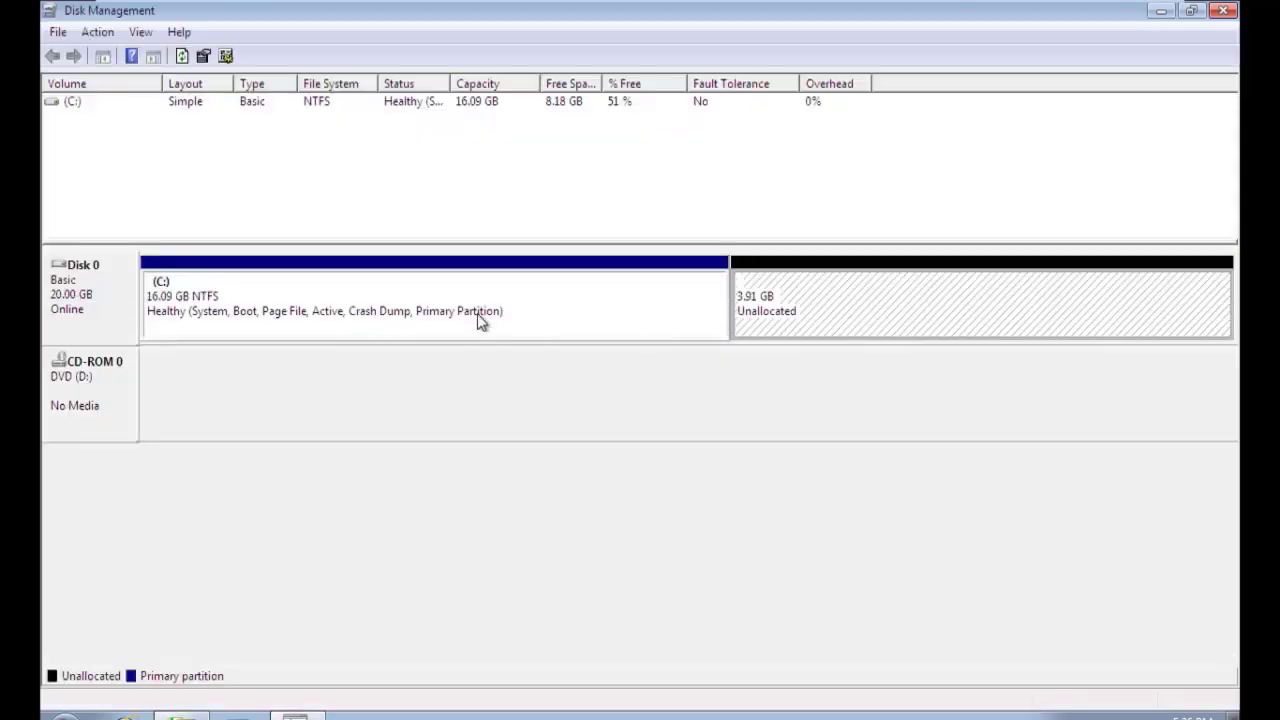
Extend the C: volume by 3999 MB using the unallocated space on Disk 0
right_click(476, 311)
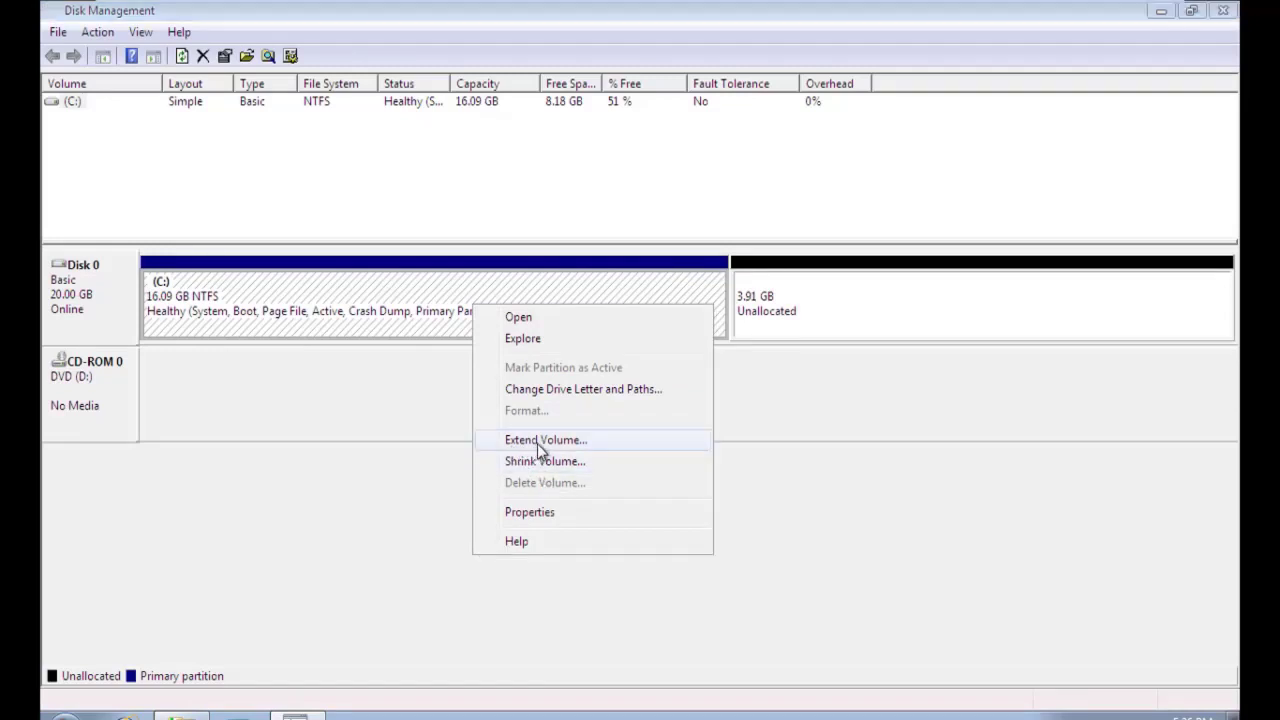
click(531, 444)
click(419, 468)
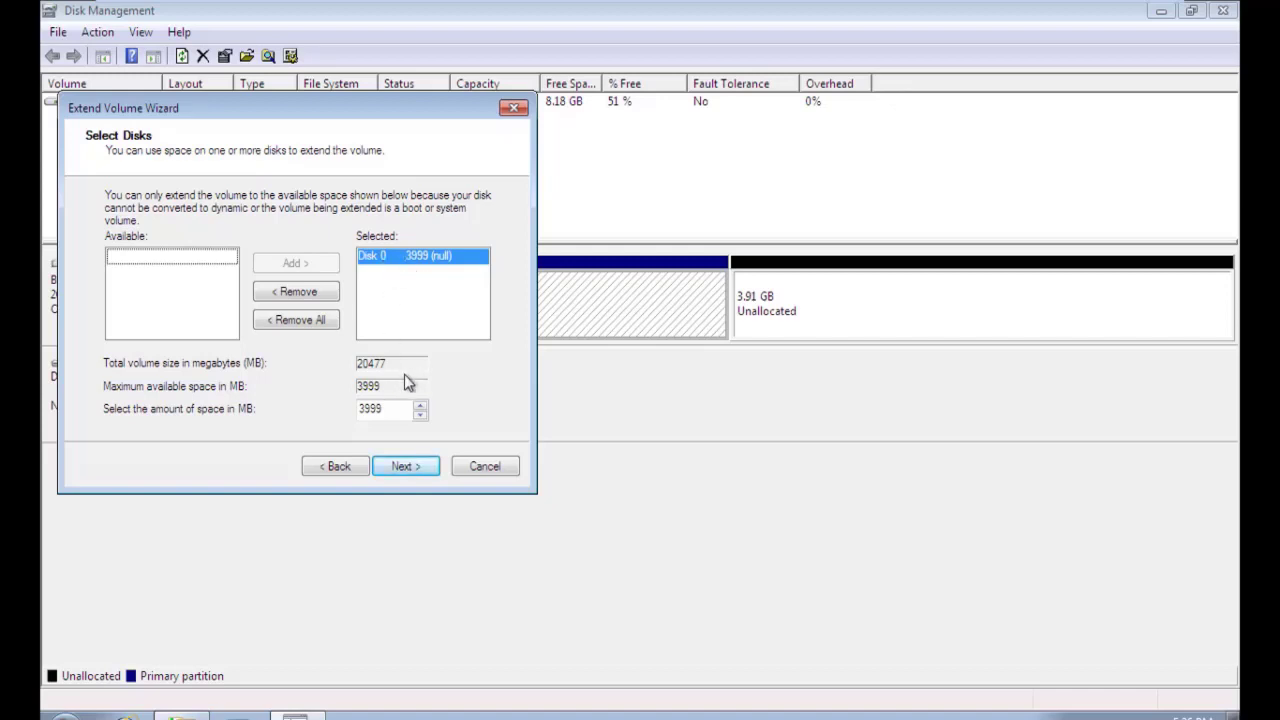
click(403, 468)
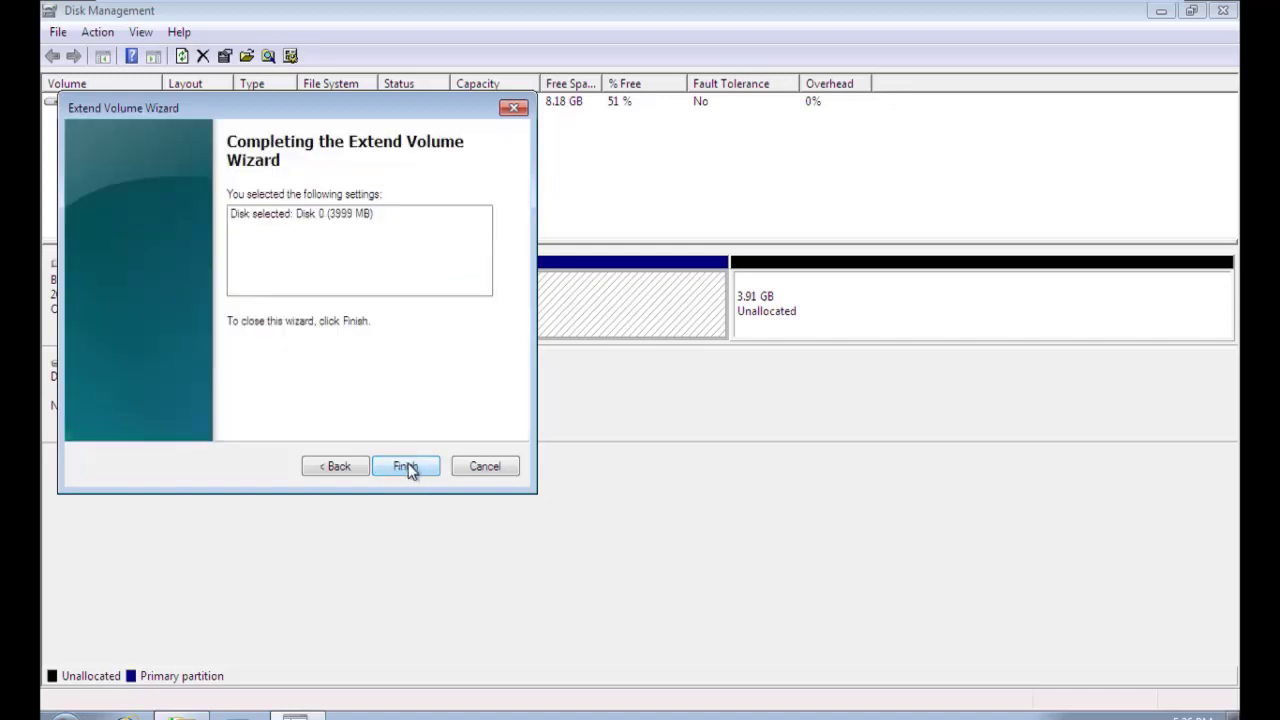
click(406, 467)
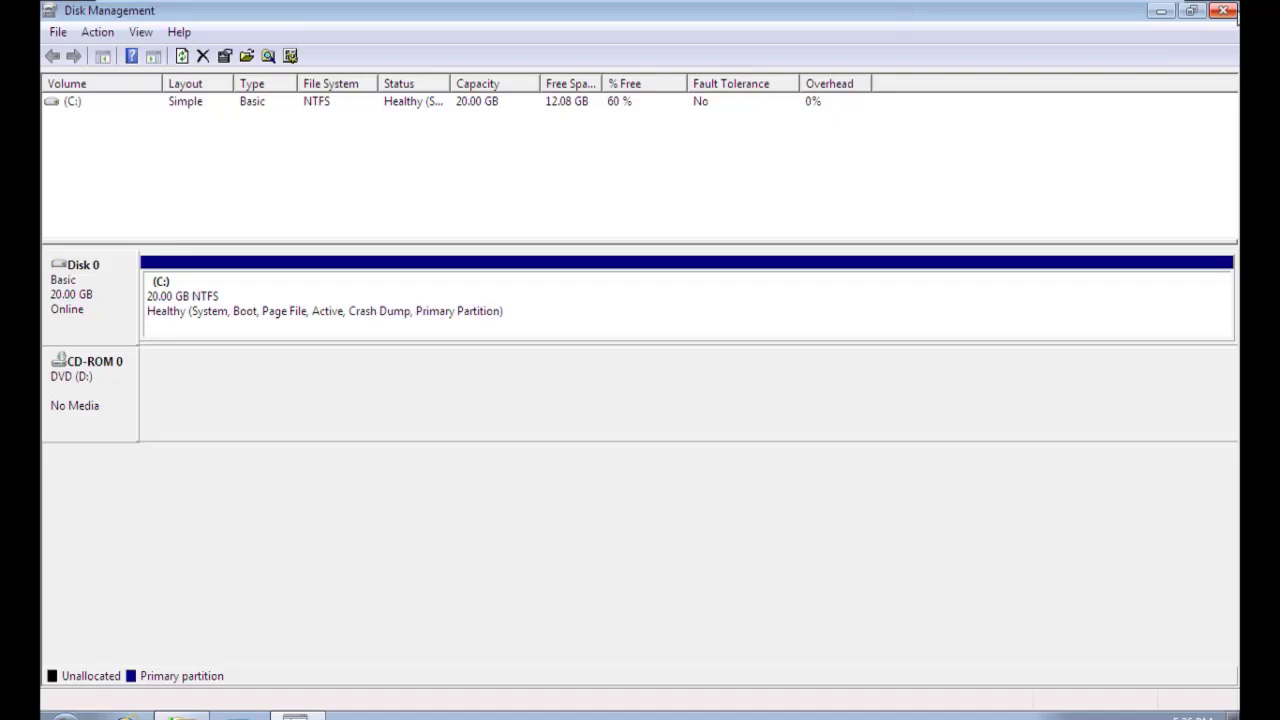
Close Disk Management and refresh the Computer window to update the drive sizes
click(1223, 12)
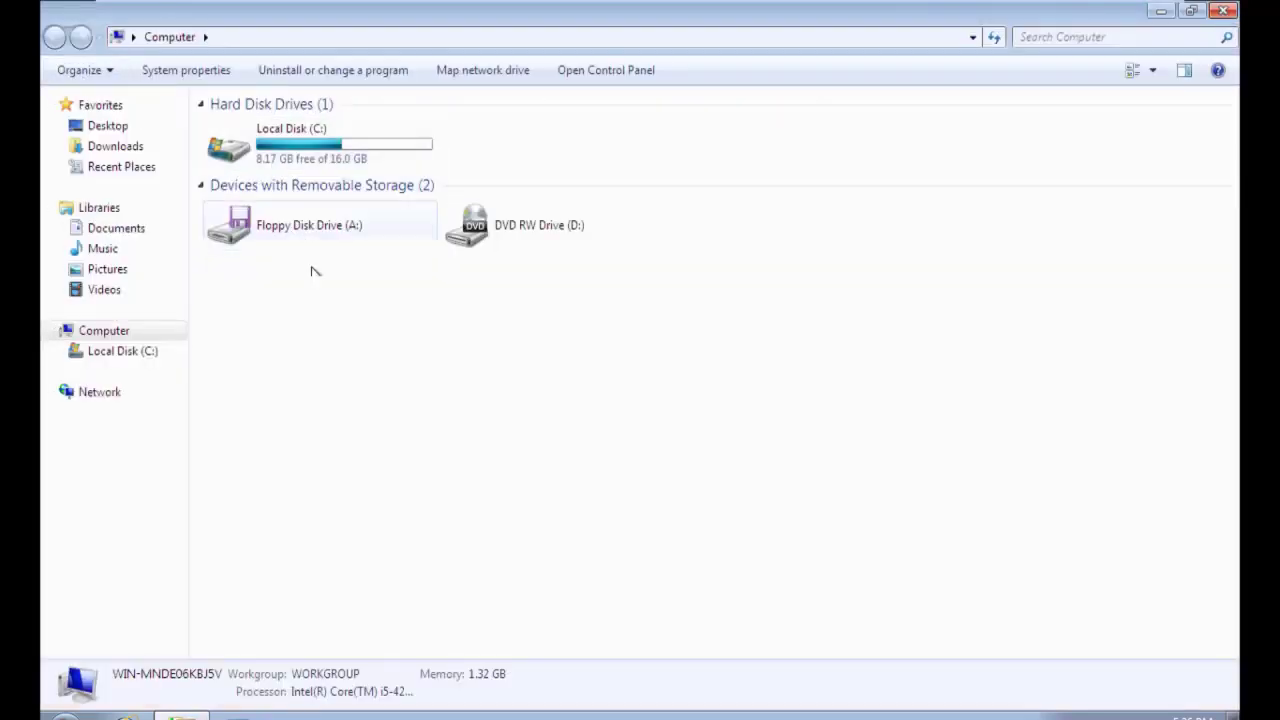
right_click(335, 378)
click(383, 448)
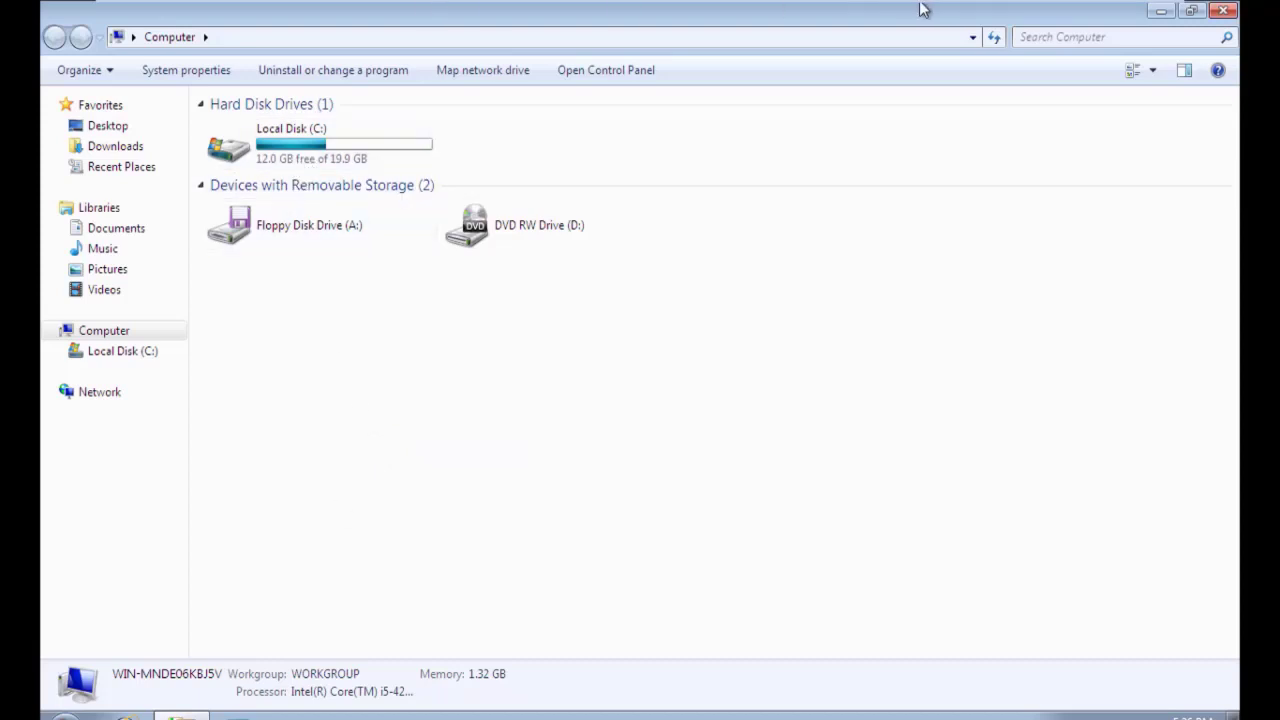
Close the Computer window and refresh the desktop
click(1223, 10)
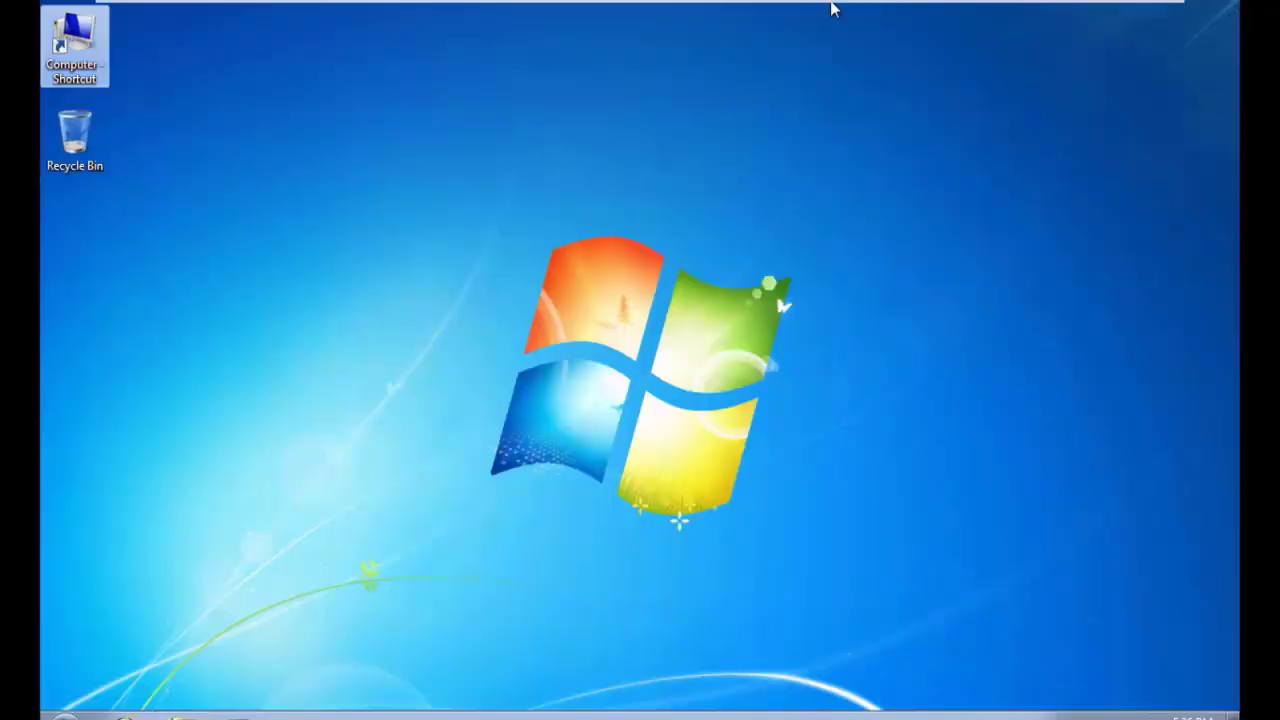
mouse_move(1086, 5)
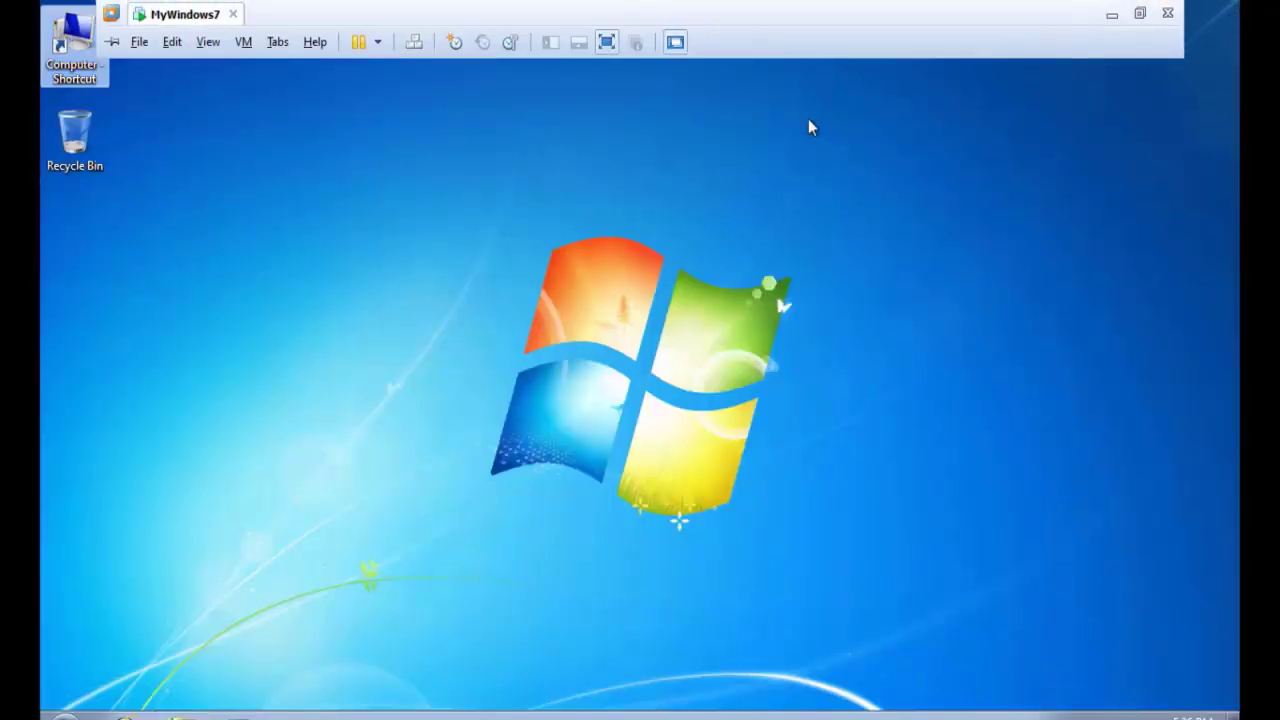
right_click(409, 255)
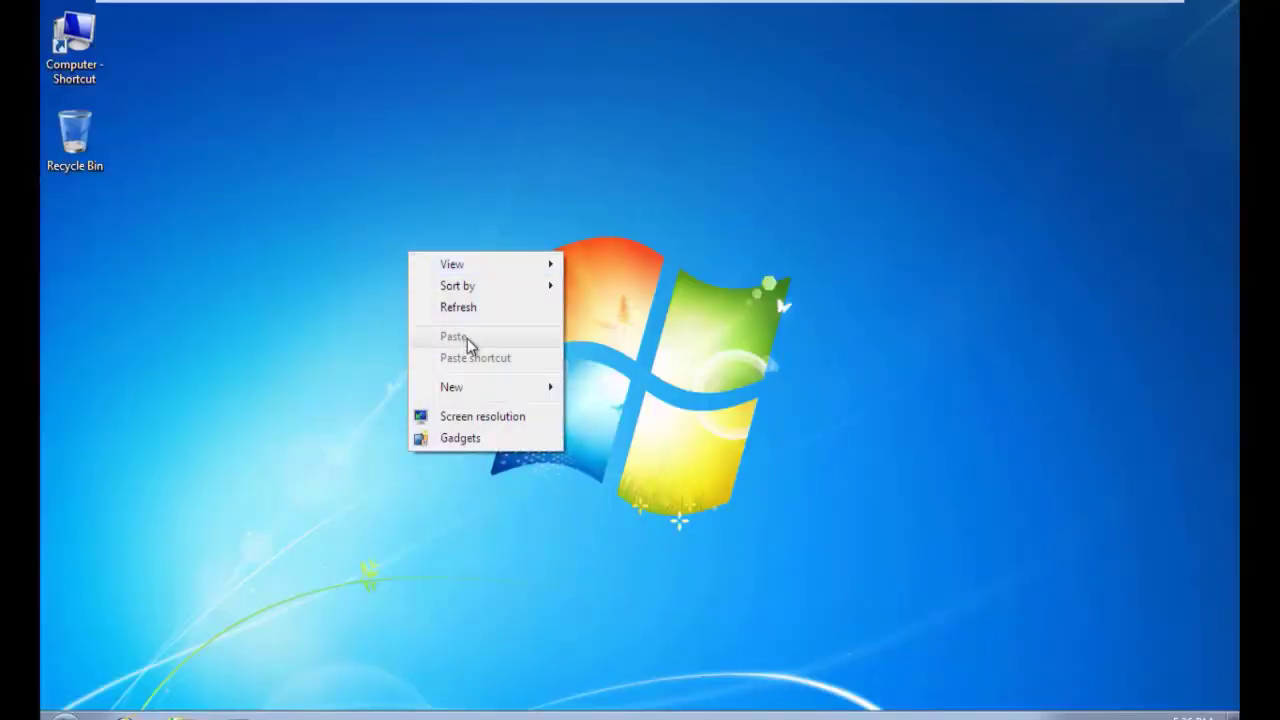
click(459, 307)
mouse_move(443, 5)
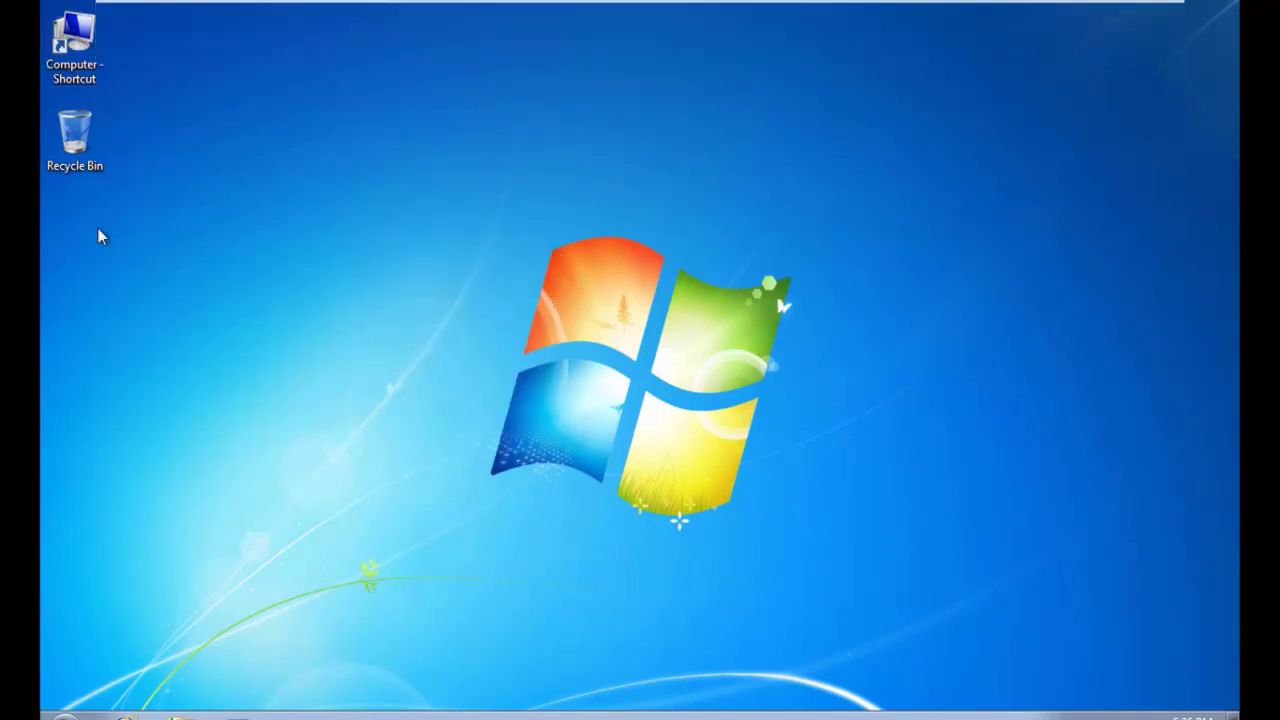
click(72, 50)
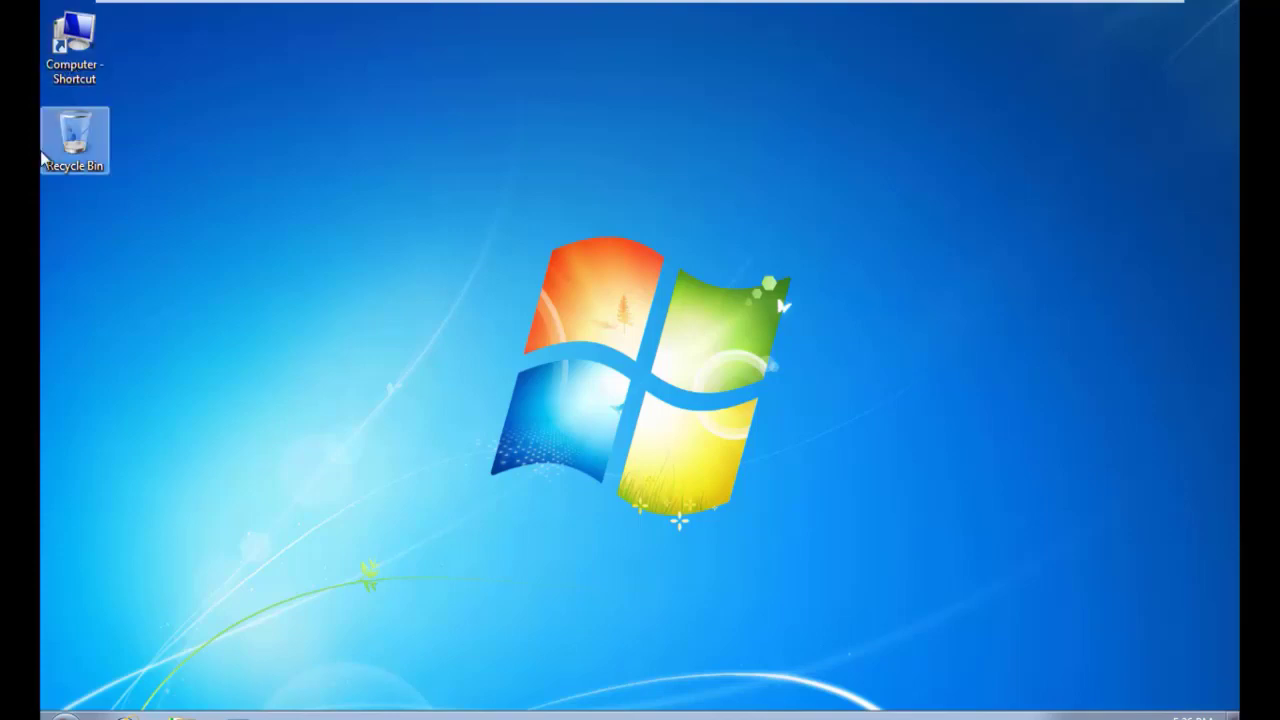
click(57, 120)
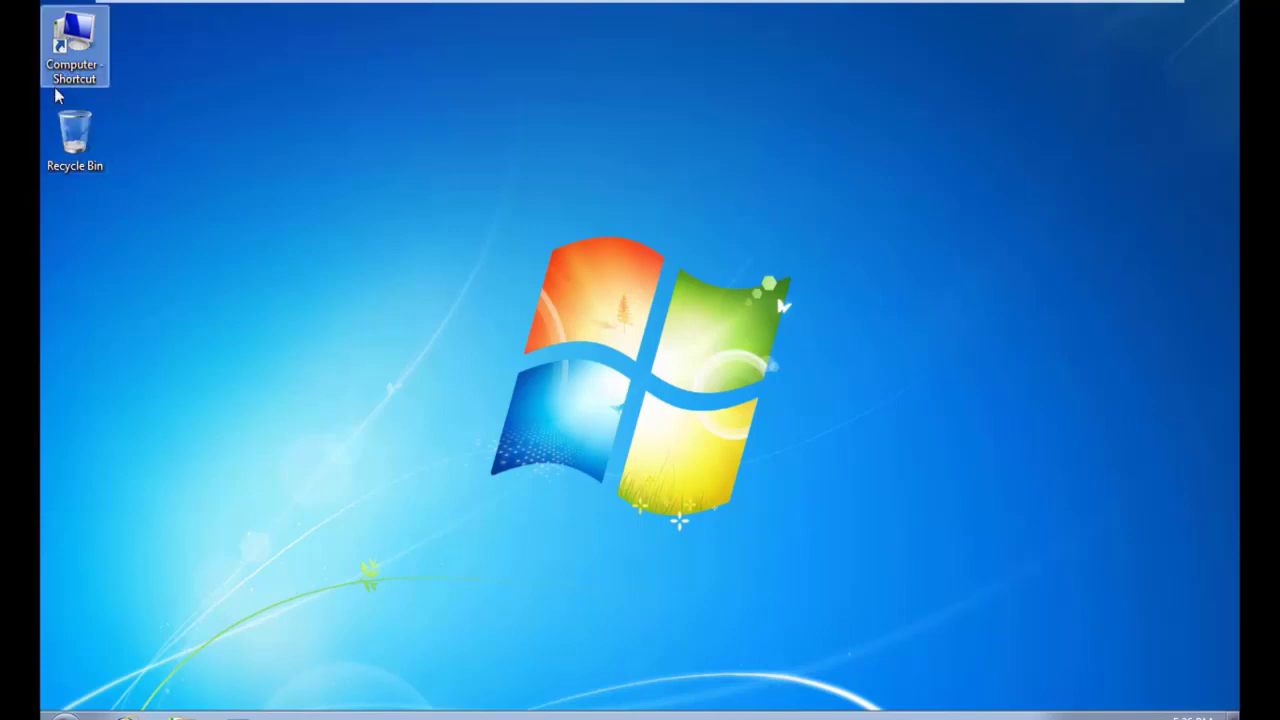
Run diskmgmt.msc to open Disk Management and maximize its window
key(super+r)
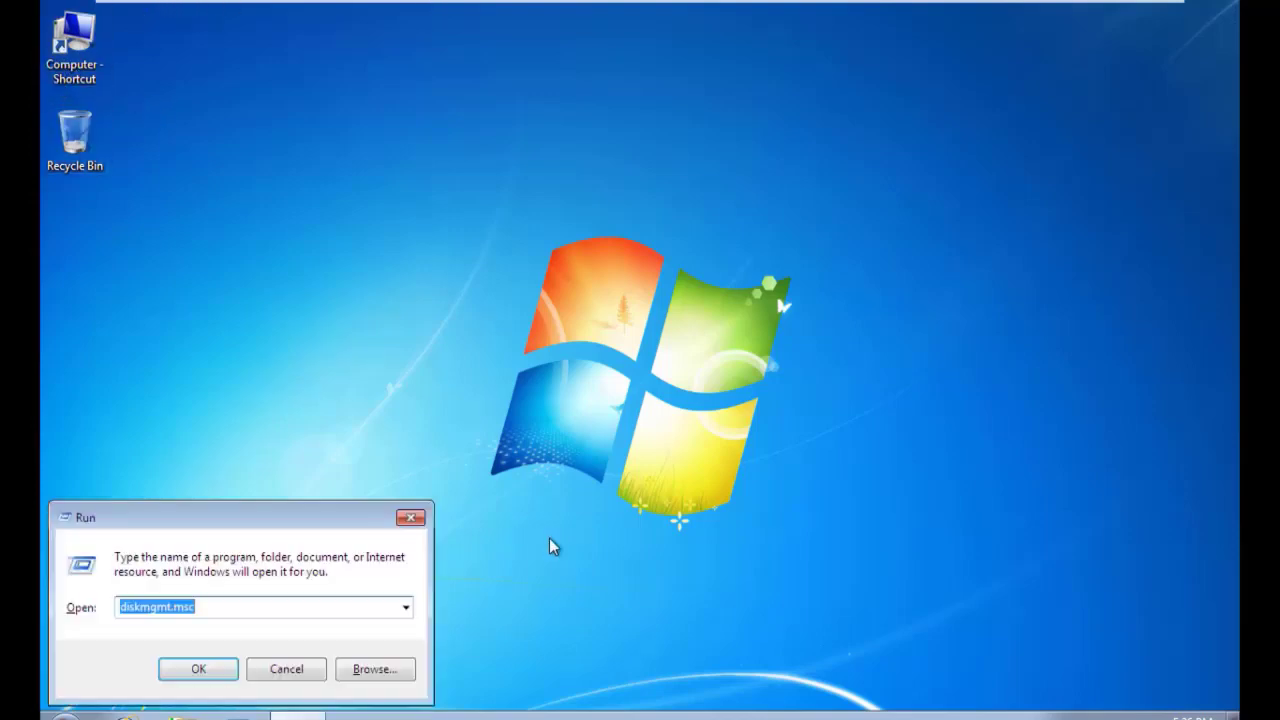
key(Return)
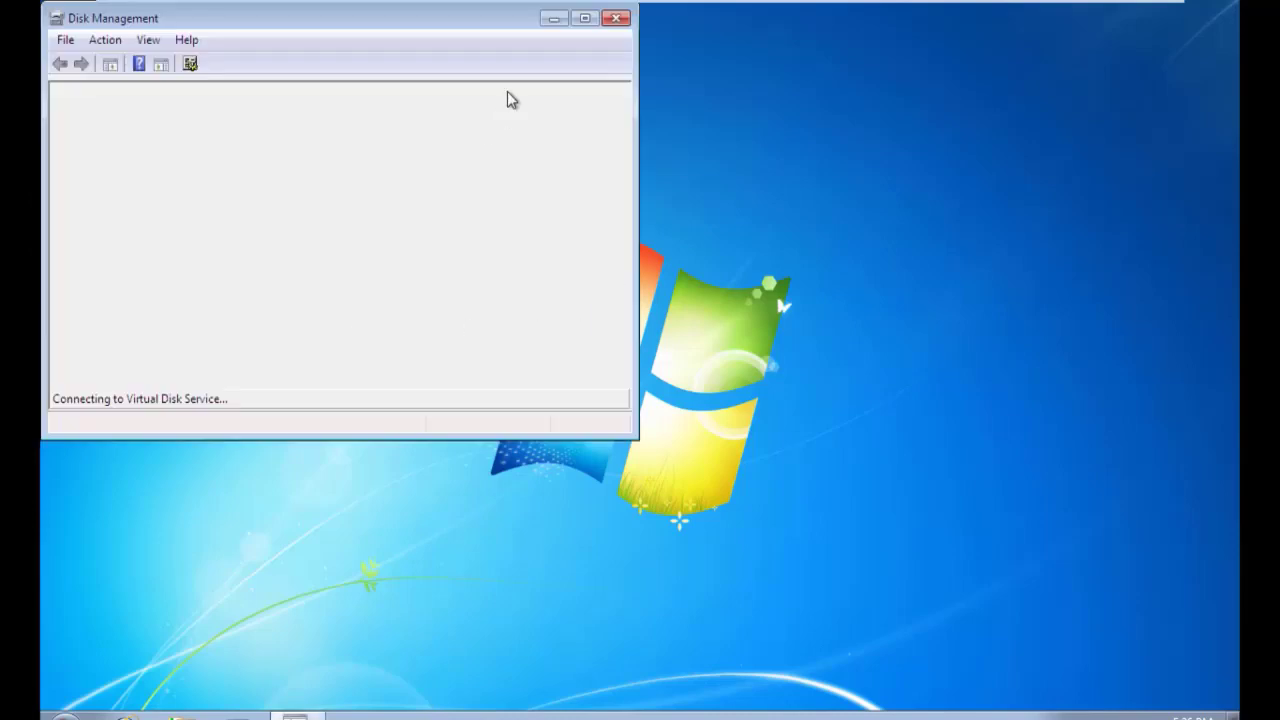
click(586, 19)
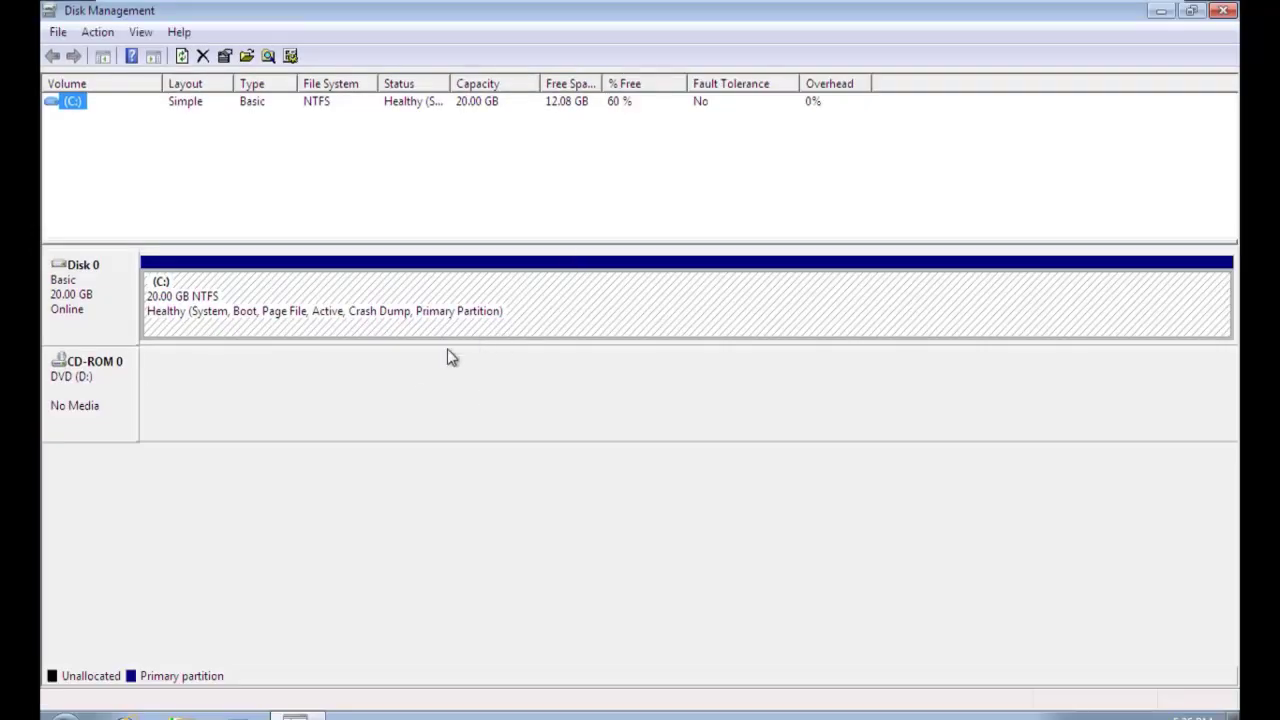
Shrink the C: volume on Disk 0 by 4000 MB
right_click(346, 288)
click(400, 447)
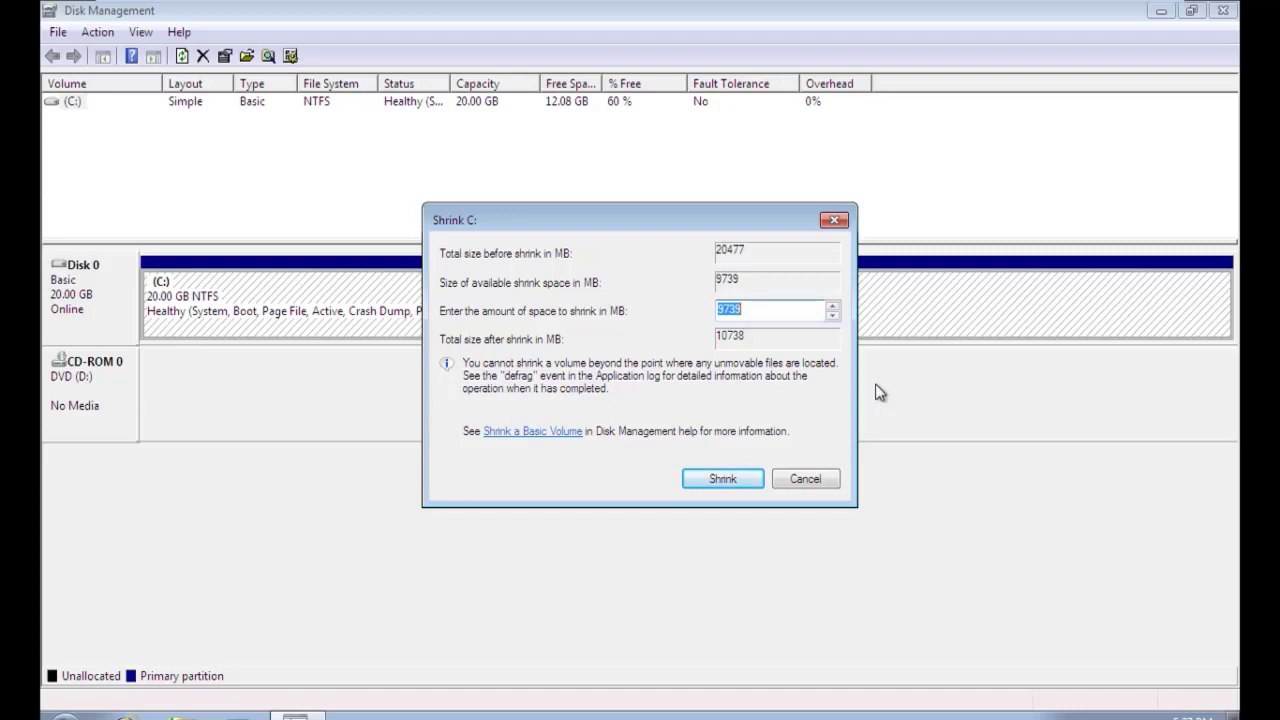
text(4000)
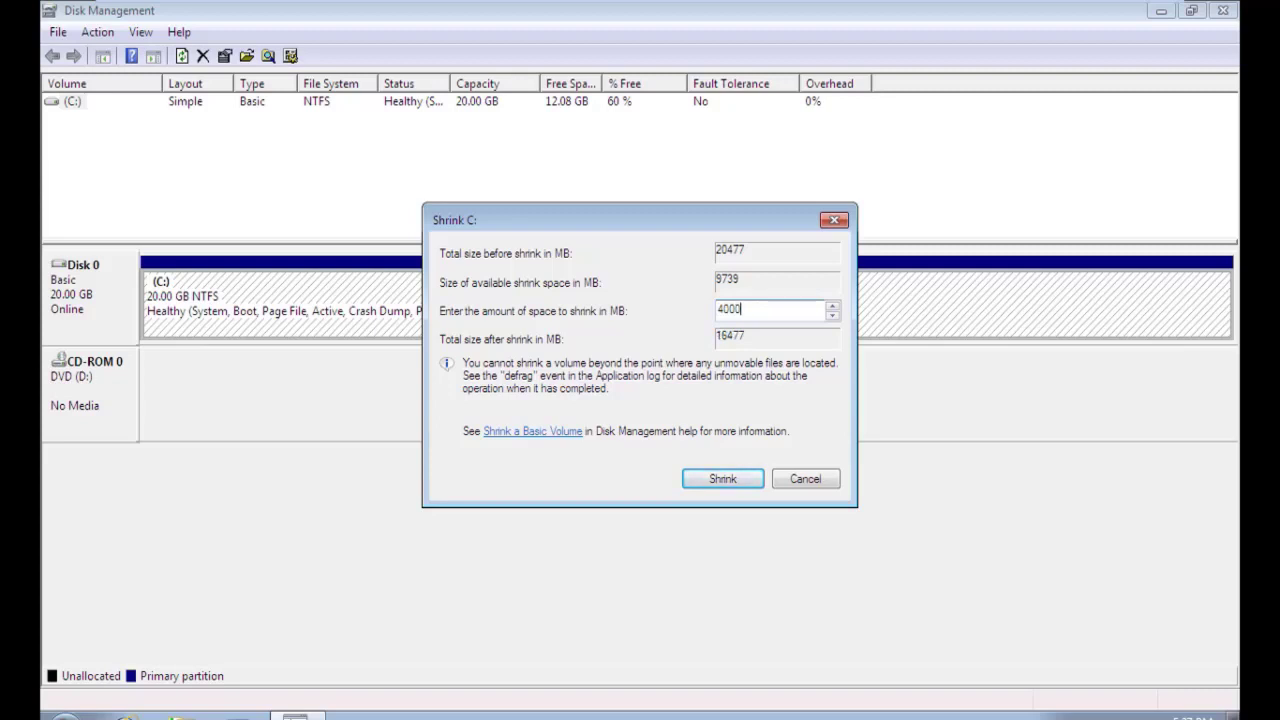
click(712, 481)
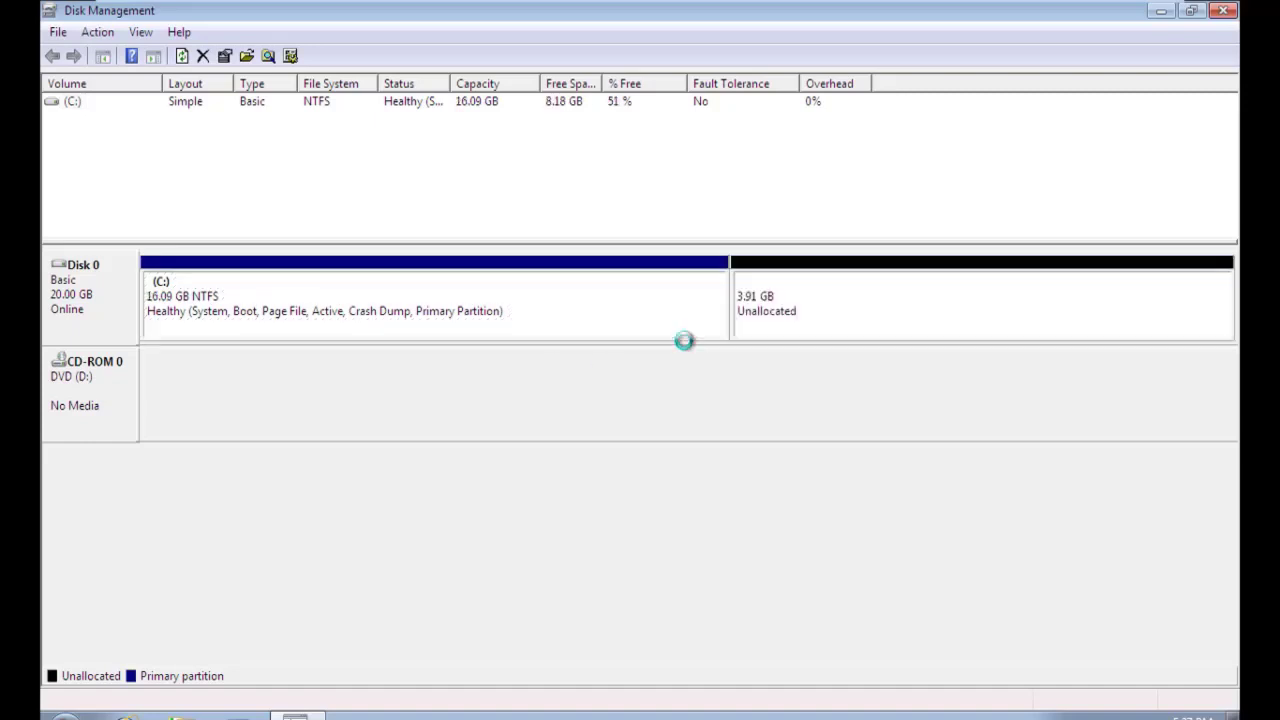
Create a new simple volume in the unallocated space on Disk 0, assigning drive letter E and keeping the other defaults
right_click(800, 297)
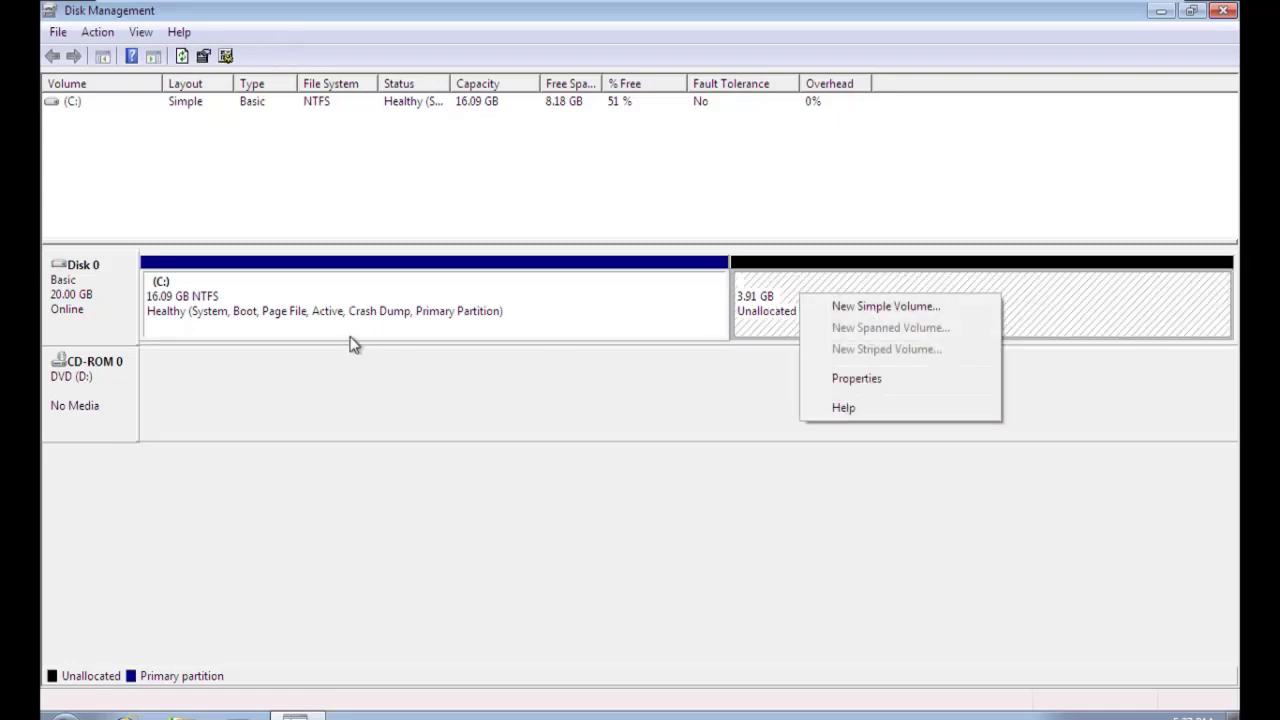
click(911, 308)
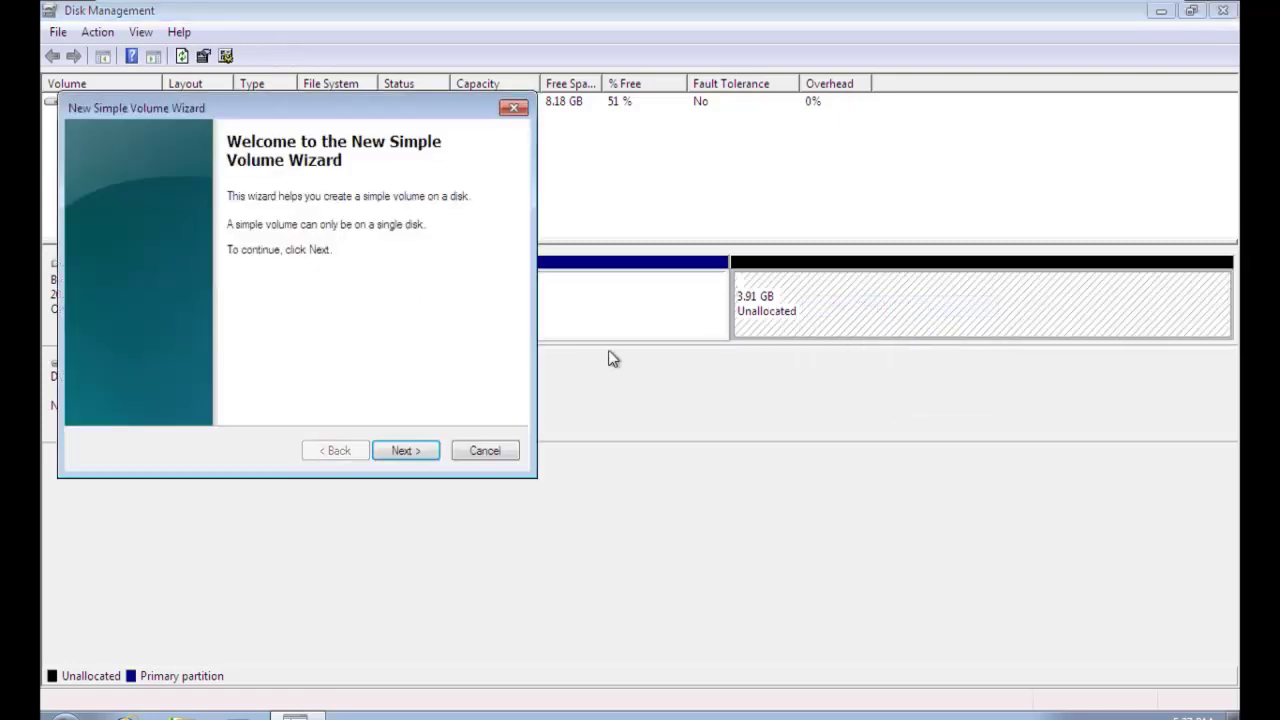
click(400, 451)
click(400, 451)
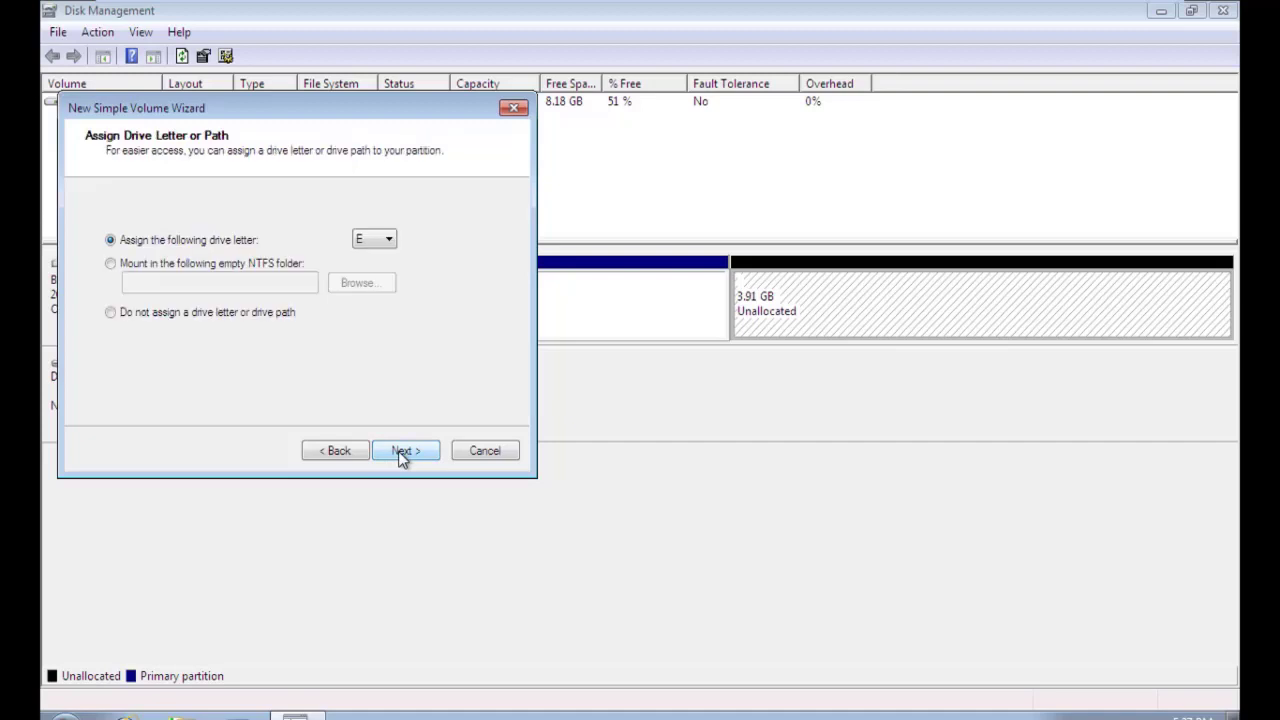
click(400, 451)
click(400, 451)
click(405, 451)
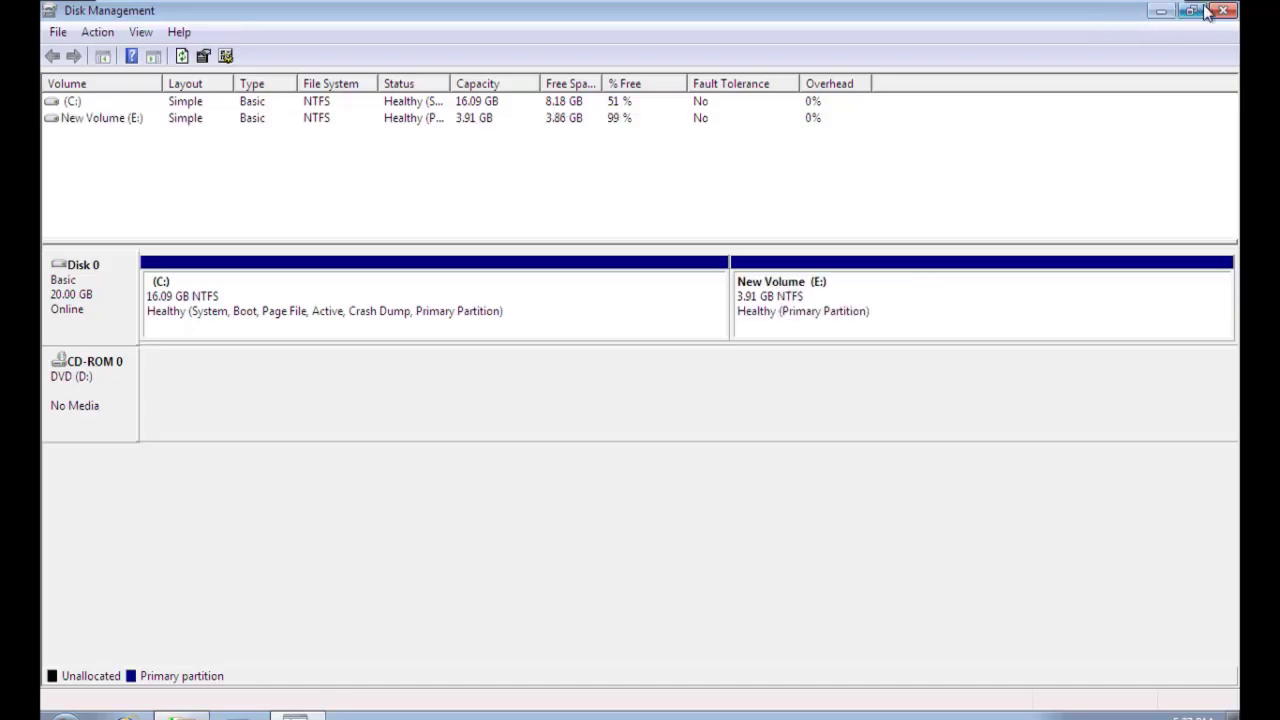
Close Disk Management and open Computer to check the list of drives and their sizes
click(1170, 14)
double_click(72, 44)
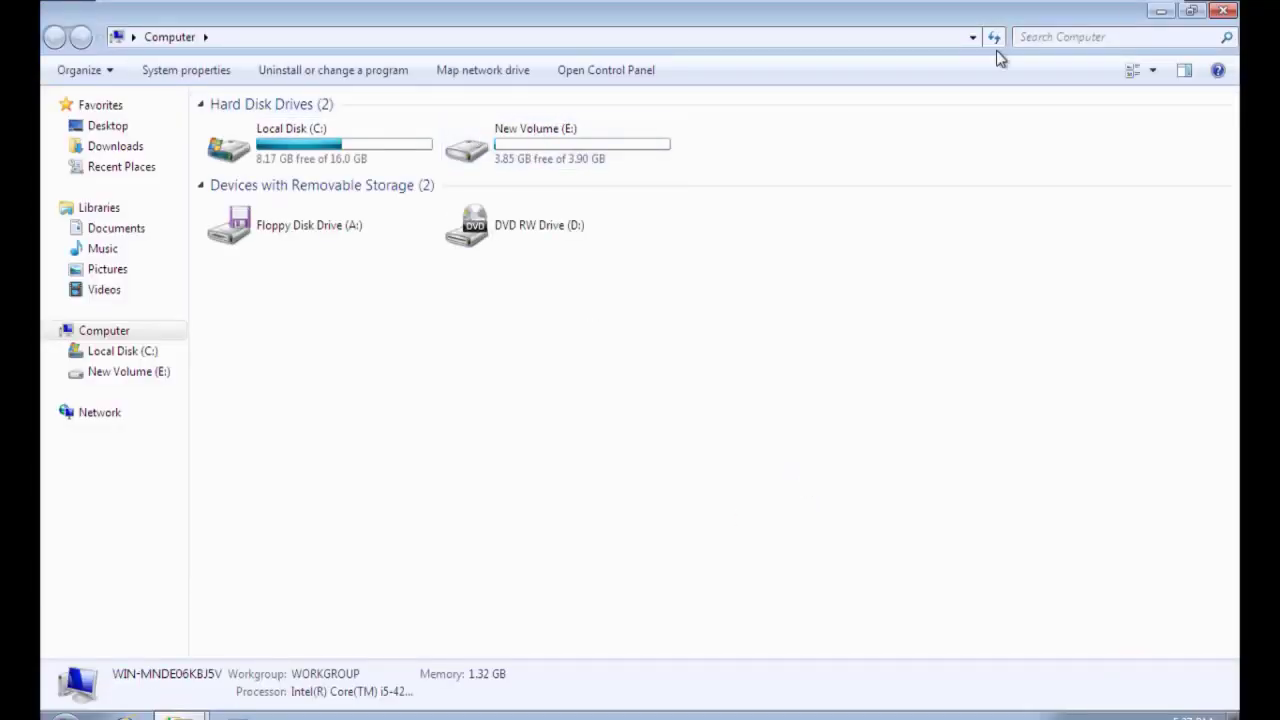
Close the Computer window and minimize the MyWindows7 virtual machine to return to the host desktop
click(1223, 10)
mouse_move(560, 5)
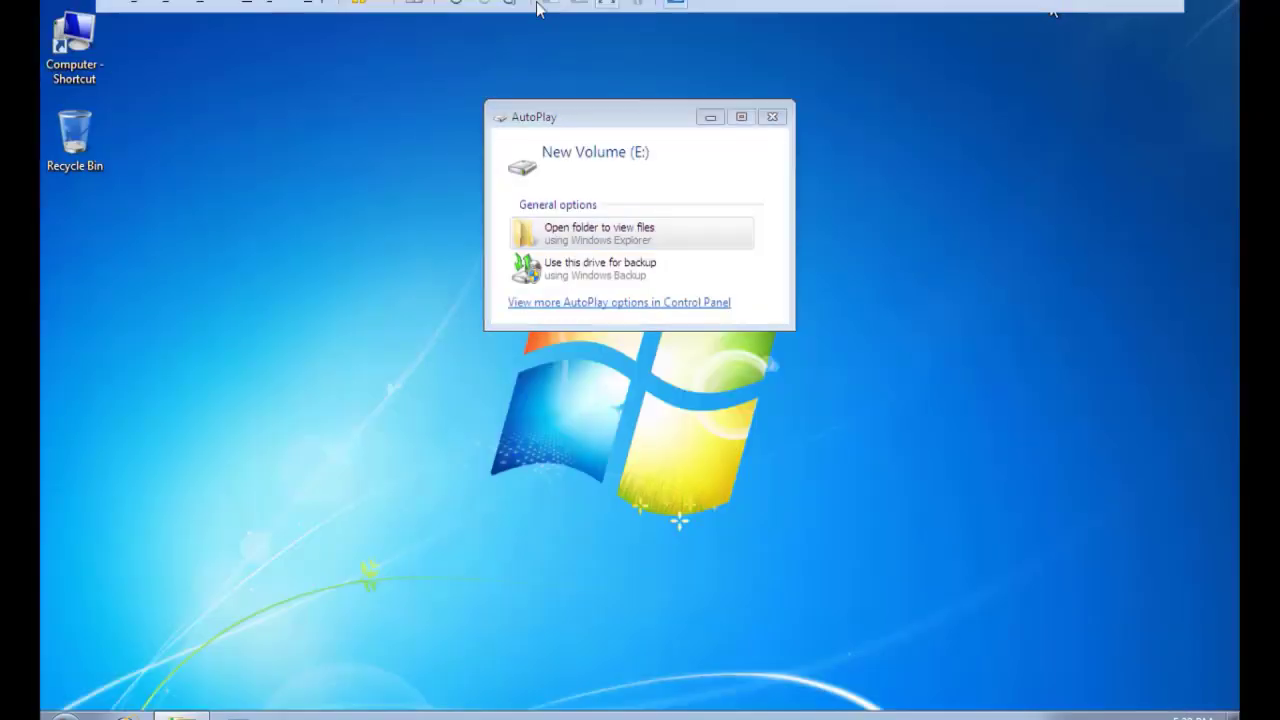
click(1112, 15)
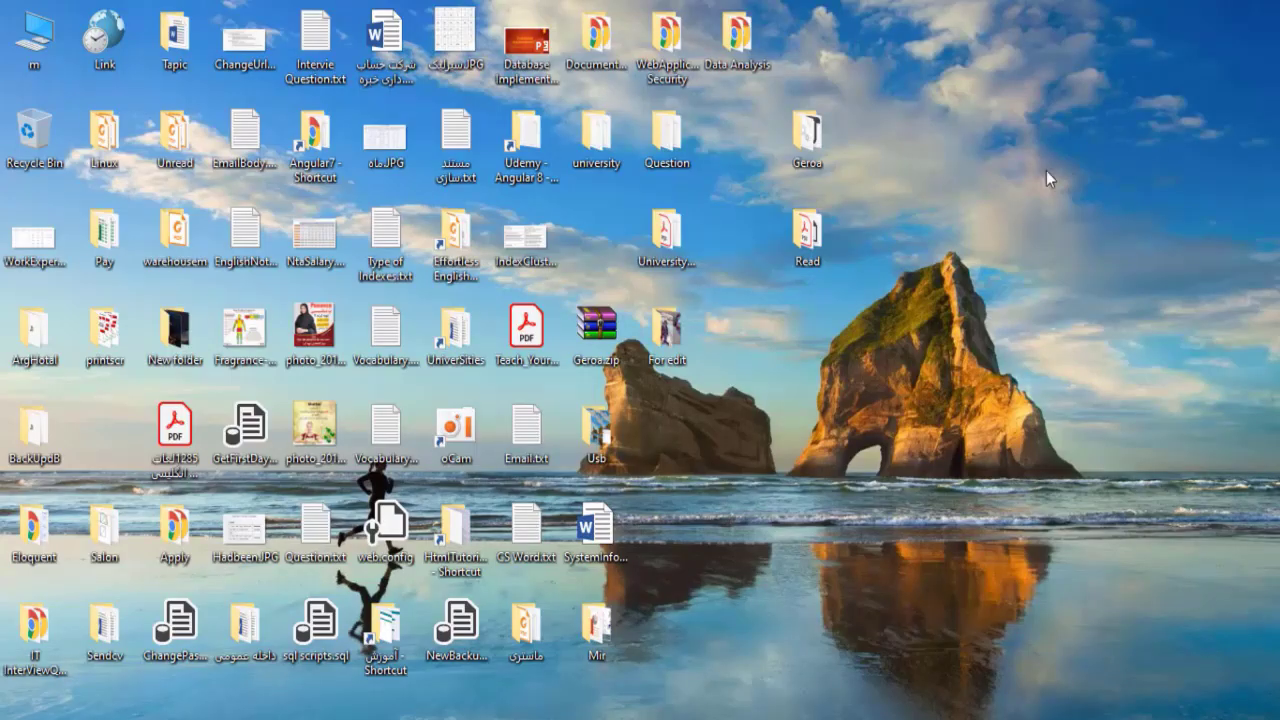